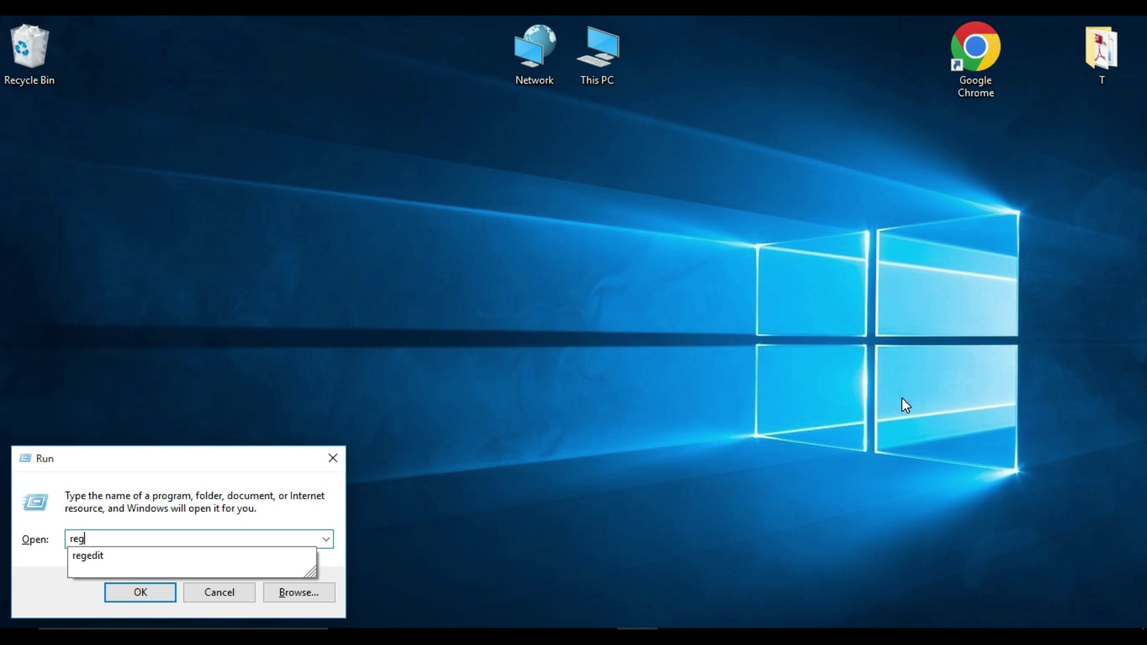
# Launch regedit and export the entire registry to the Desktop as a registration file named backup
pyautogui.write('edit')
pyautogui.press('Return')
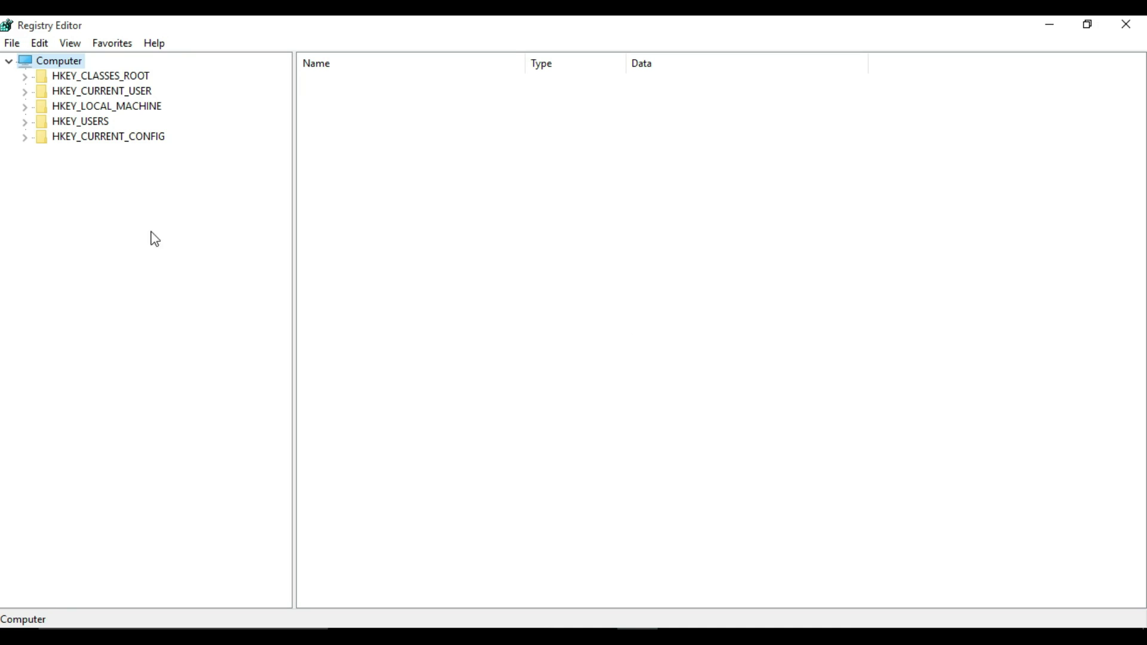
pyautogui.click(12, 45)
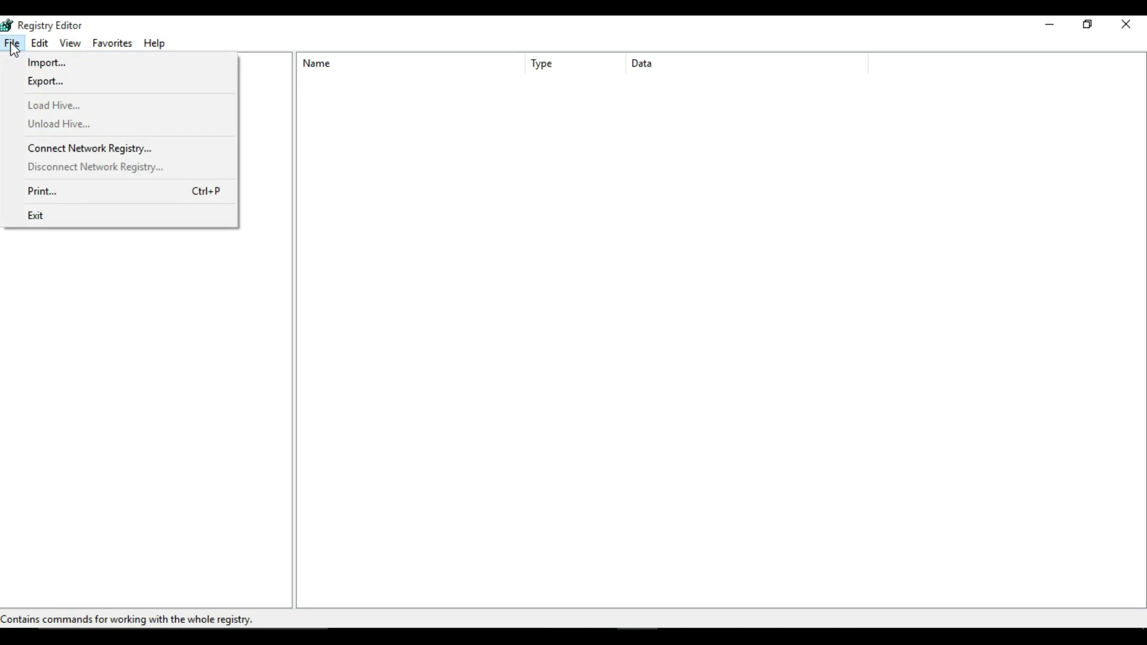
pyautogui.click(43, 82)
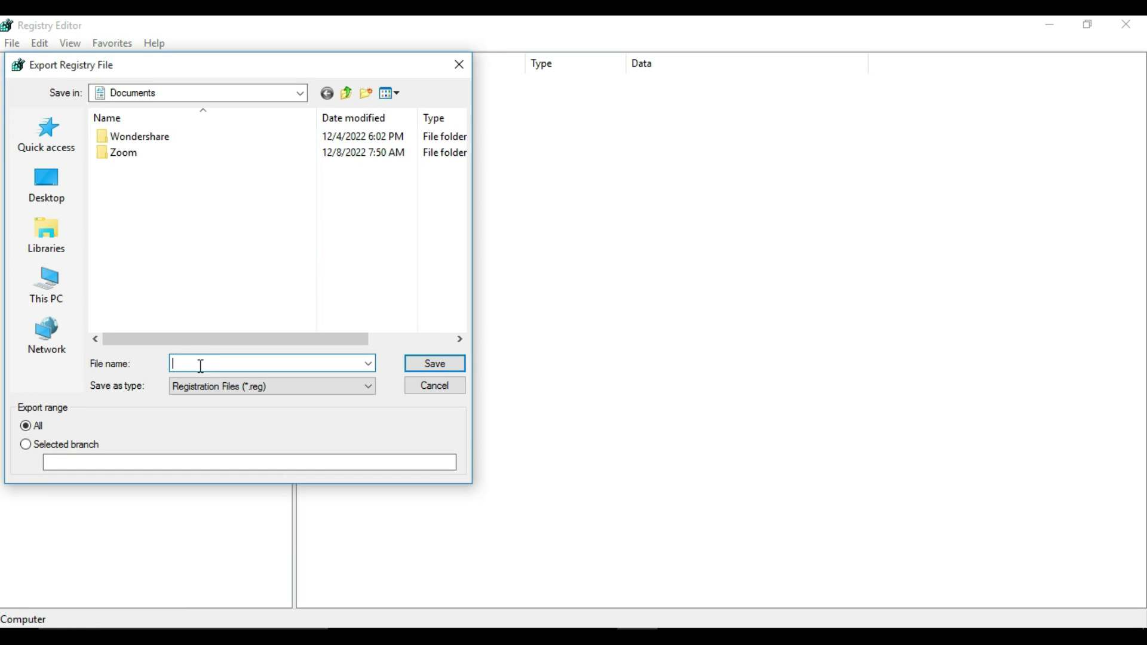
pyautogui.write('backup')
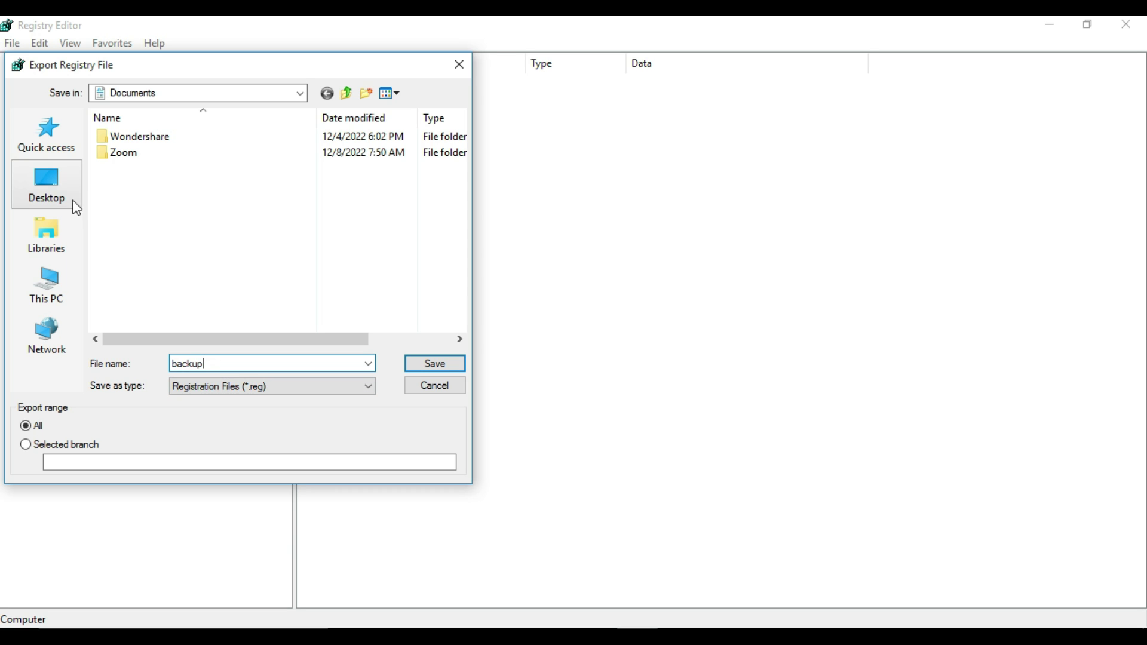
pyautogui.click(50, 189)
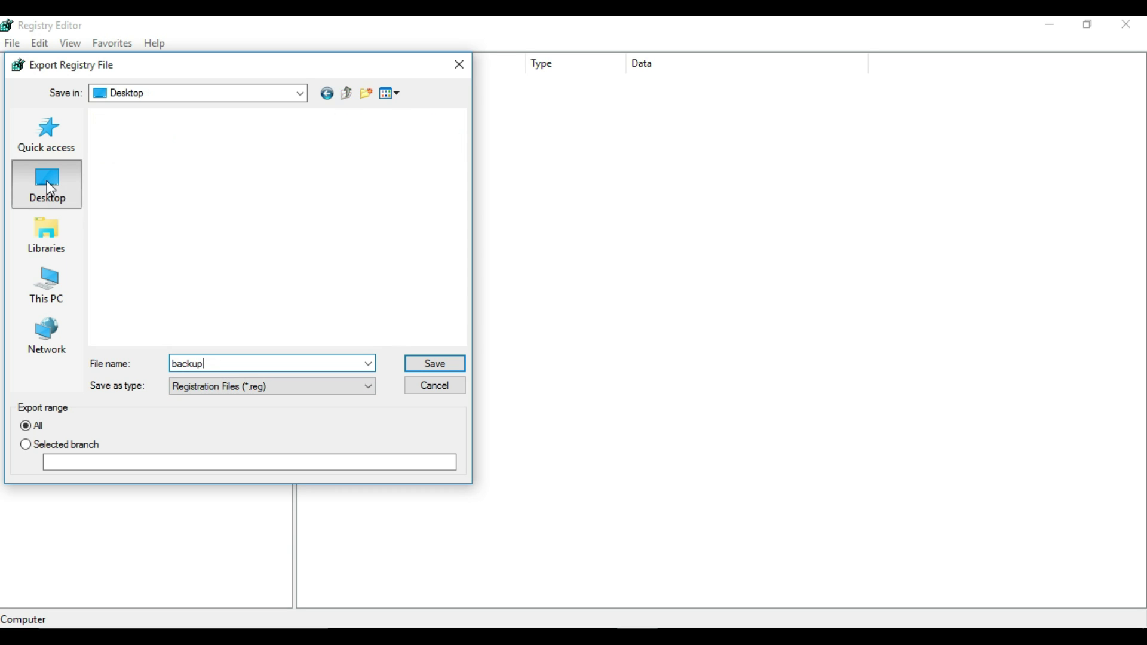
pyautogui.click(436, 366)
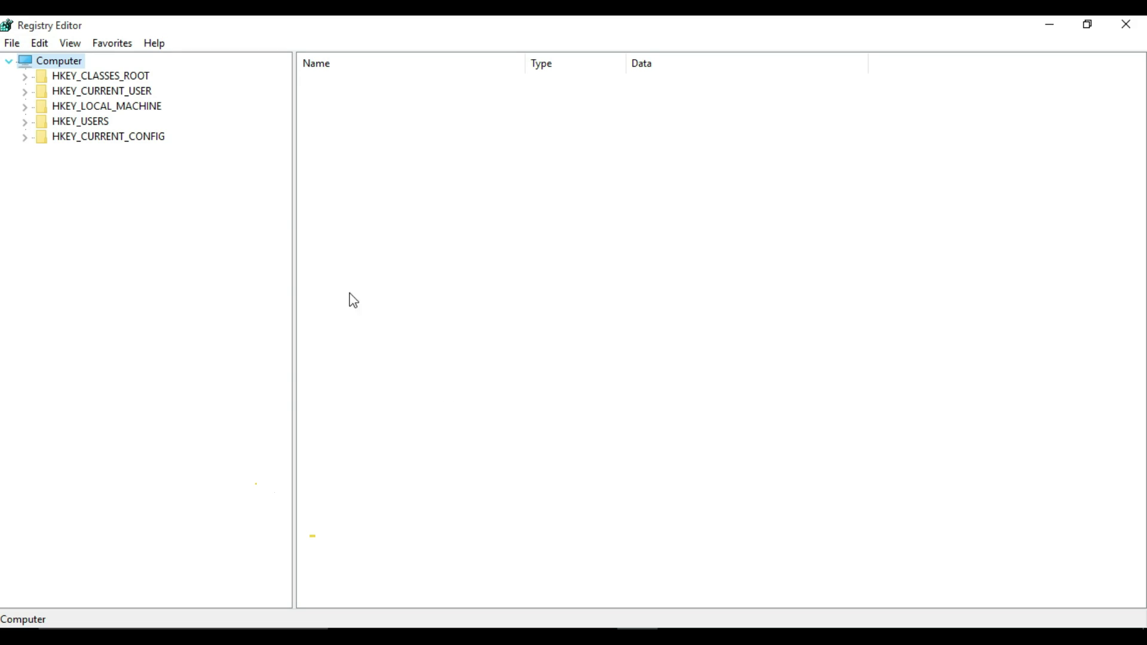
# Open the registry key HKEY_LOCAL_MACHINE\SYSTEM\CurrentControlSet\Services\Tcpip\Parameters
pyautogui.click(25, 107)
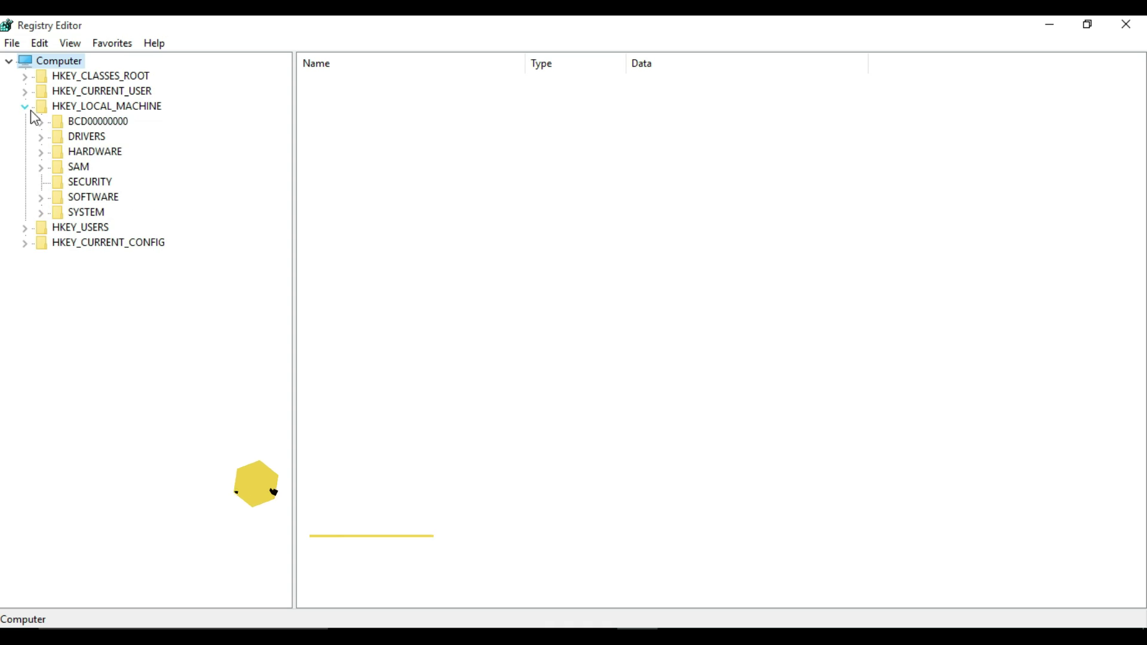
pyautogui.click(41, 214)
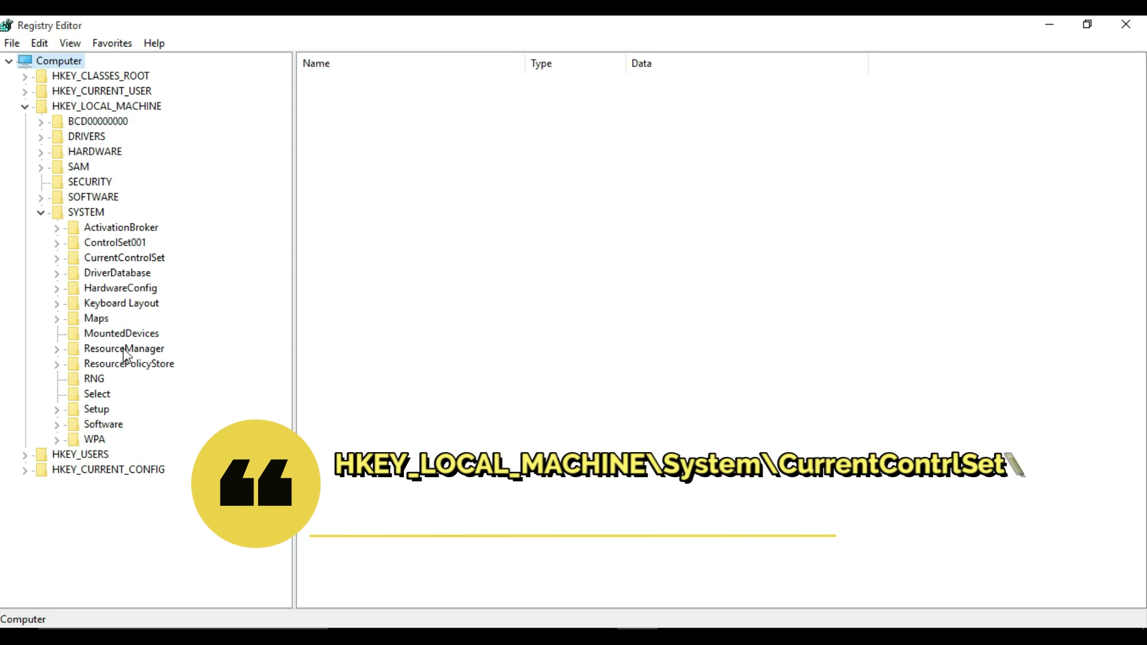
pyautogui.click(58, 260)
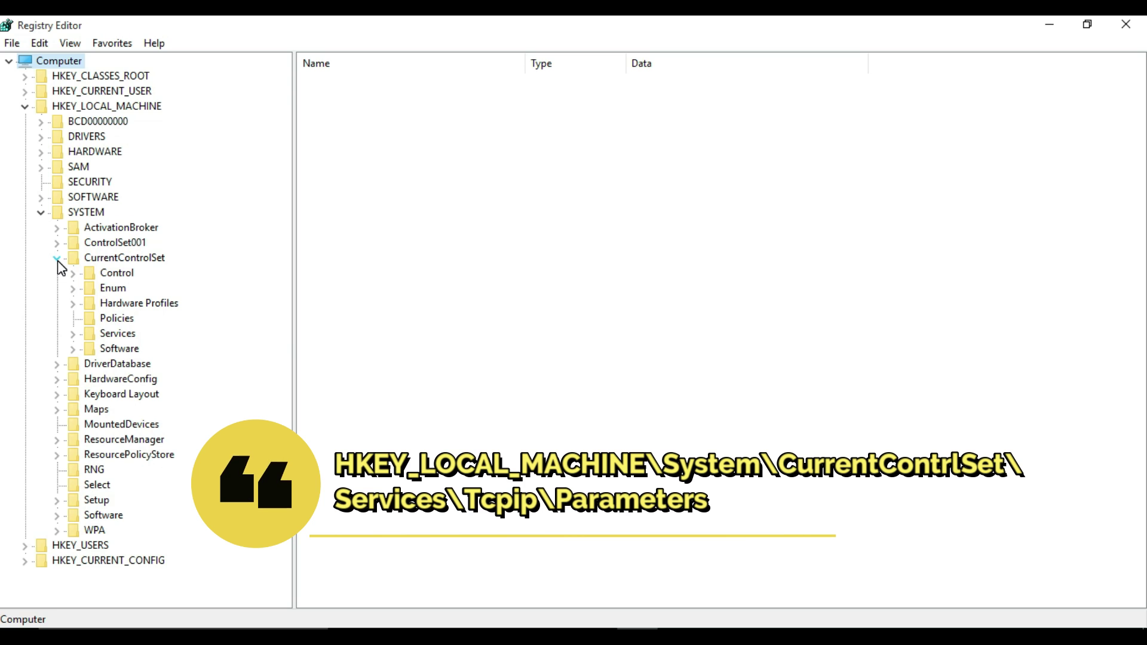
pyautogui.click(73, 334)
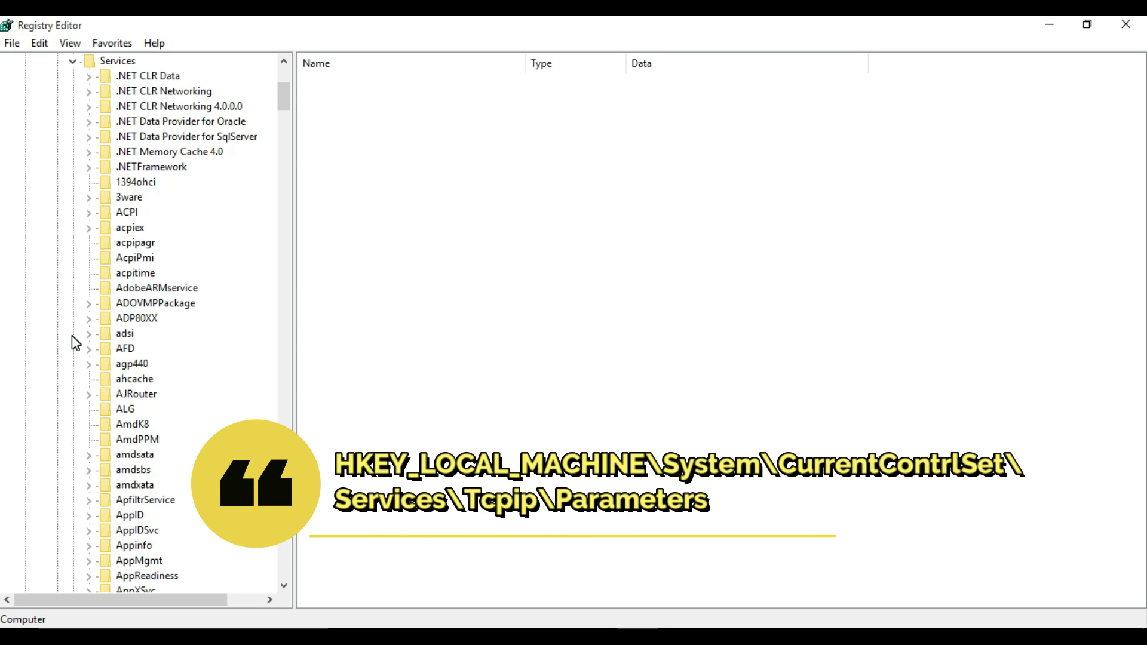
pyautogui.moveTo(283, 109); pyautogui.dragTo(279, 433)
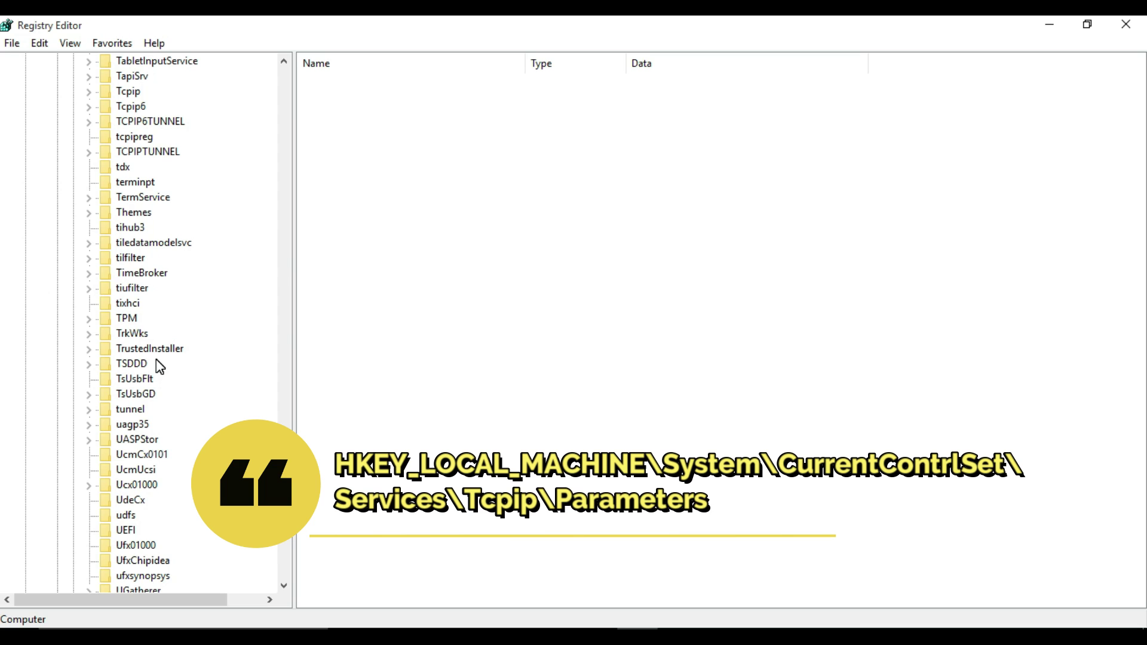
pyautogui.scroll(3, 154, 356)
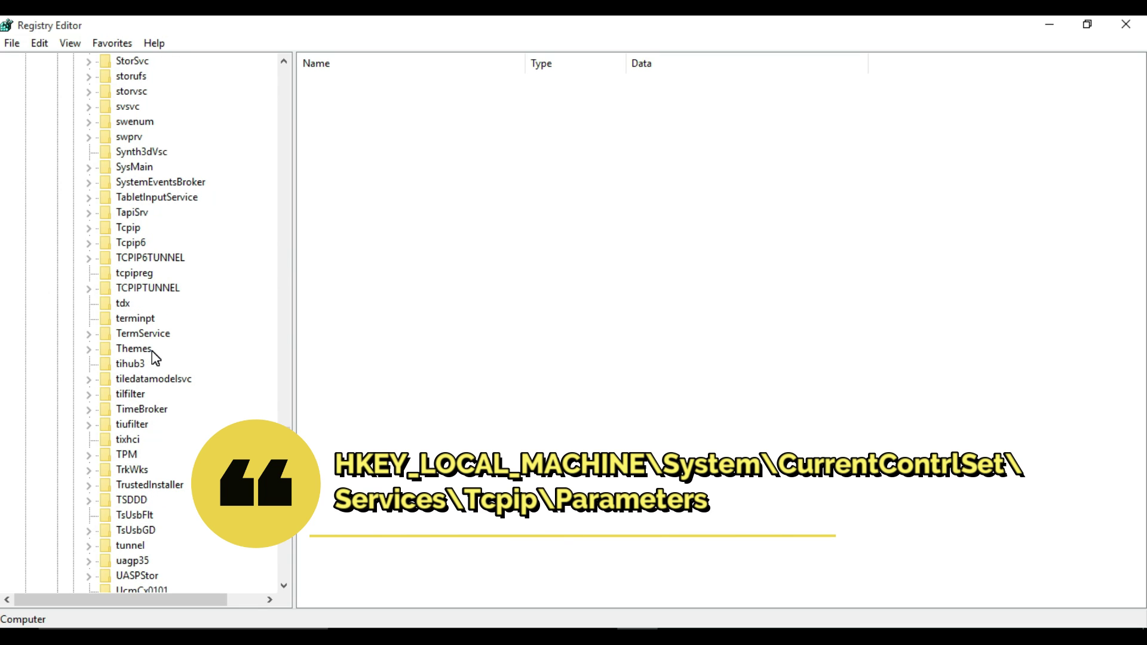
pyautogui.click(90, 229)
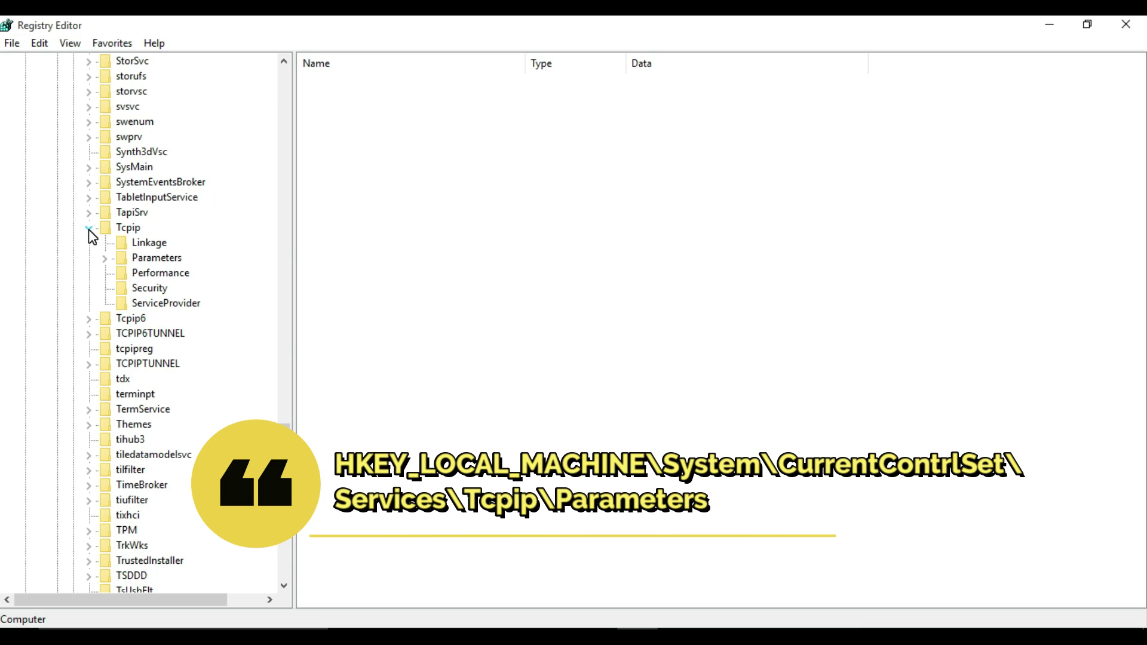
pyautogui.click(105, 258)
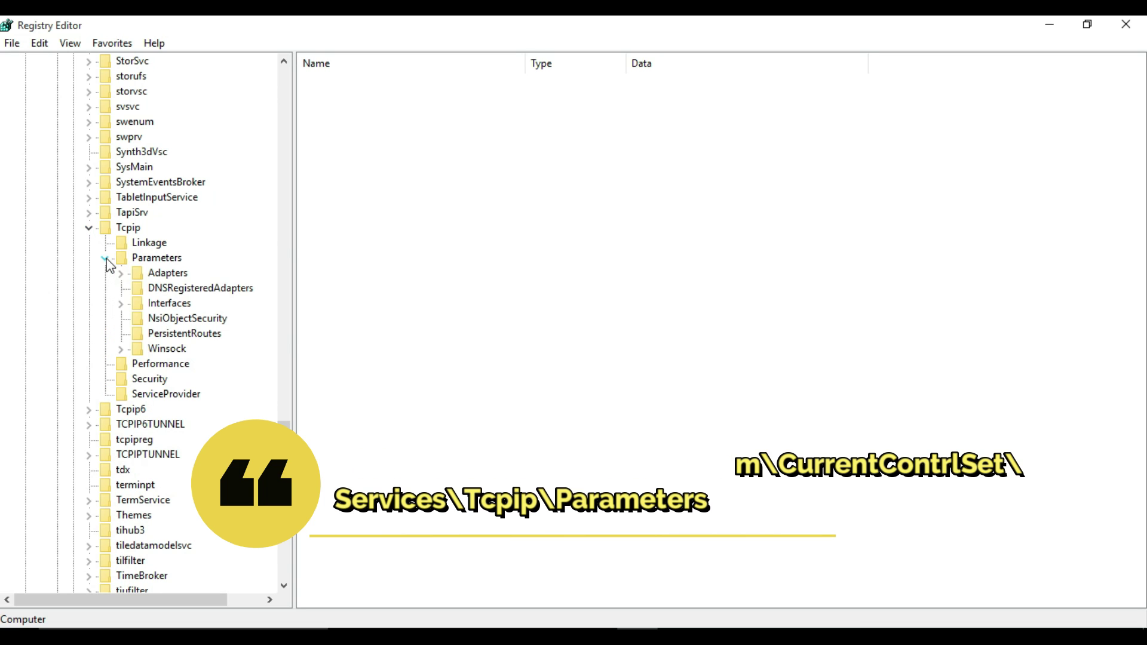
pyautogui.click(159, 259)
# Create a DWORD (32-bit) value named TcpNumConnections in the Tcpip Parameters key
pyautogui.rightClick(159, 259)
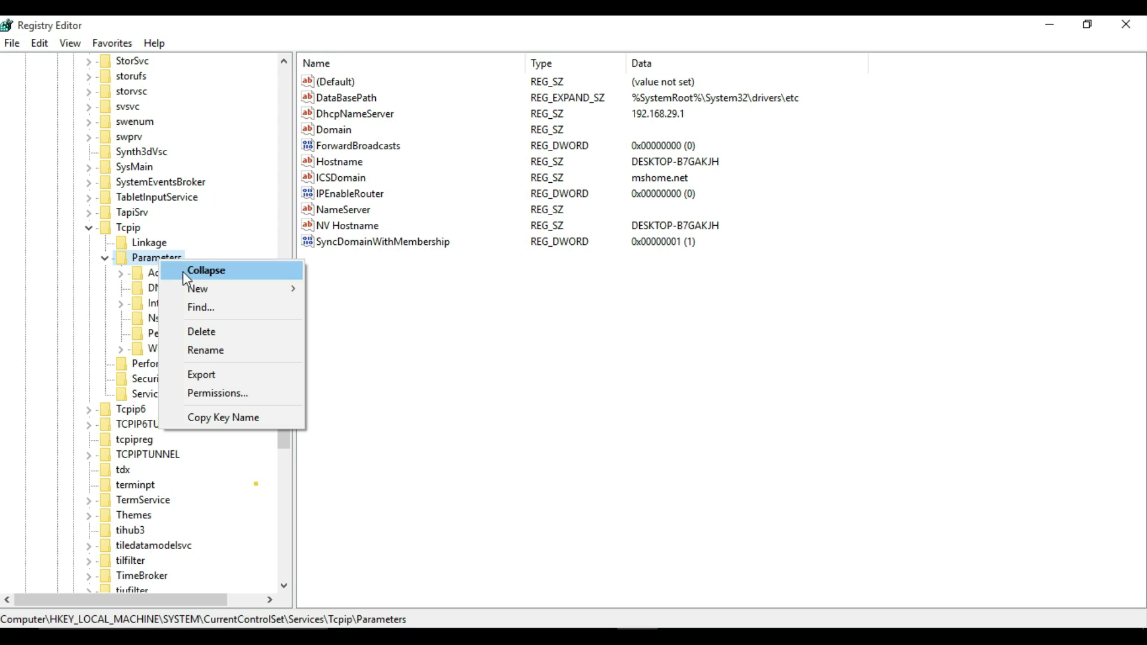
pyautogui.moveTo(202, 287)
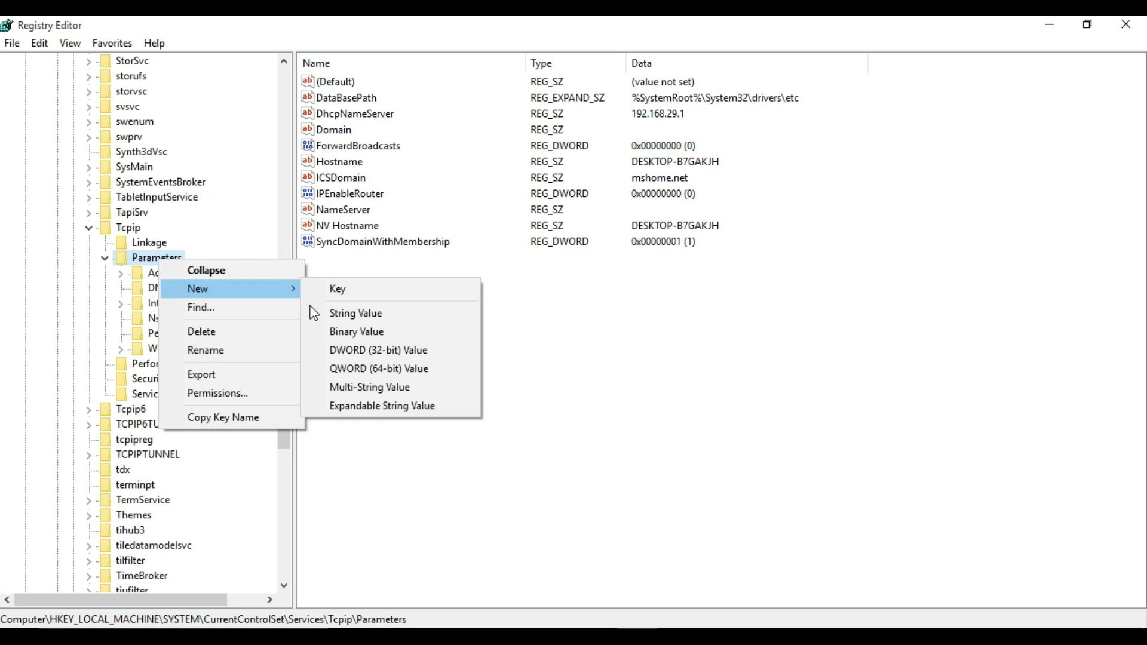
pyautogui.click(370, 350)
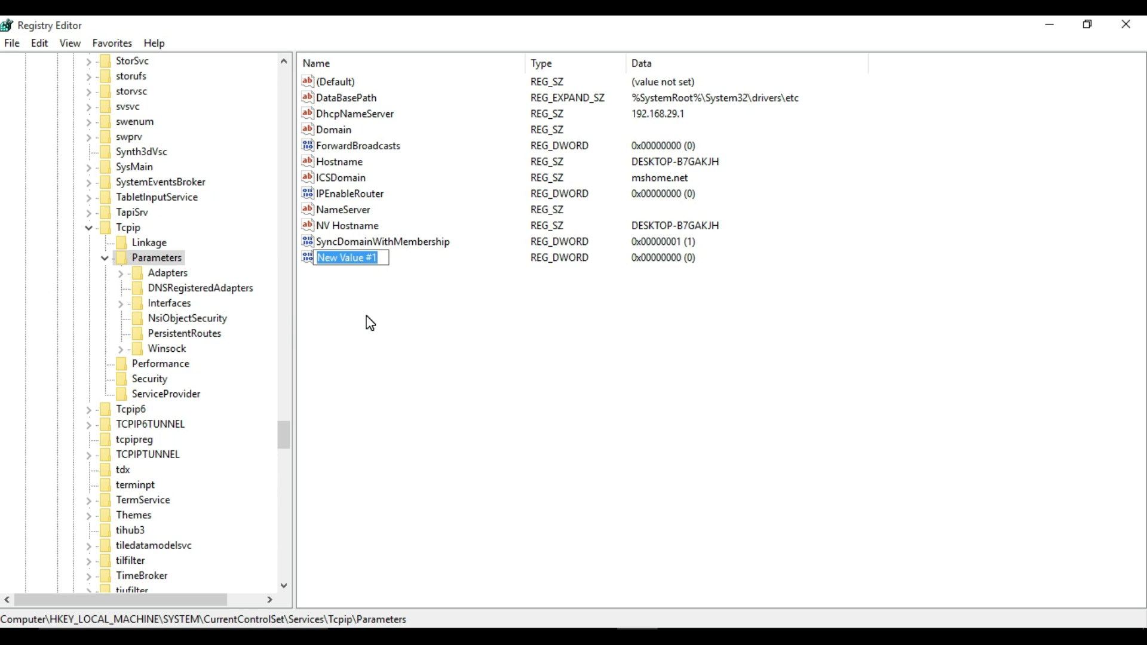
pyautogui.write('TcpNumConnections')
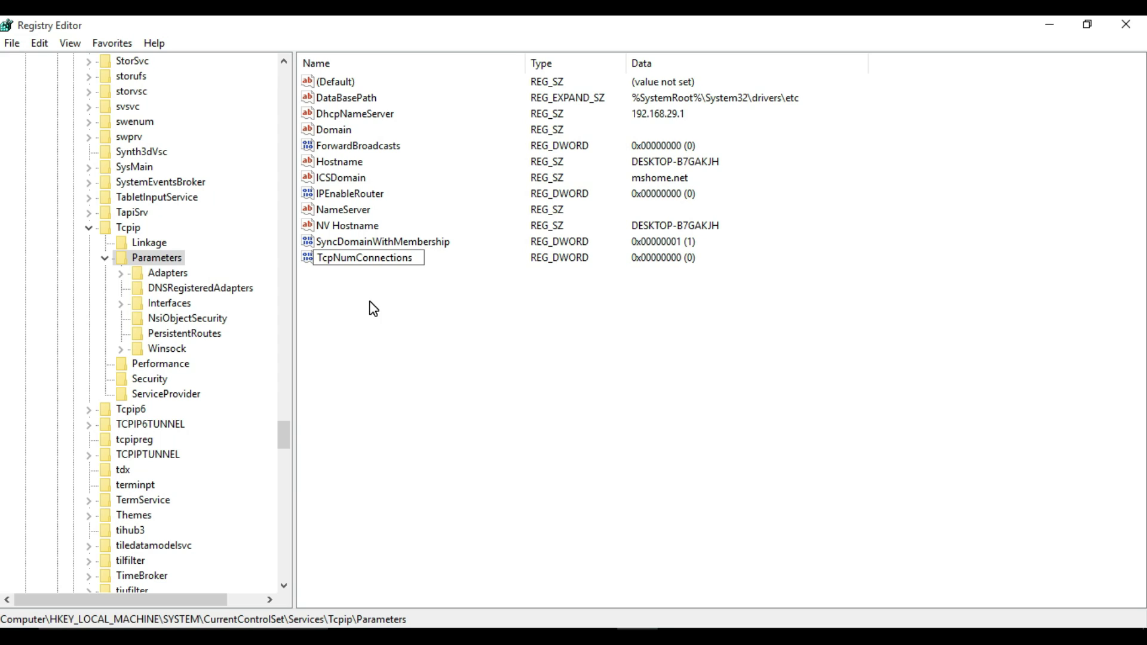
pyautogui.press('Return')
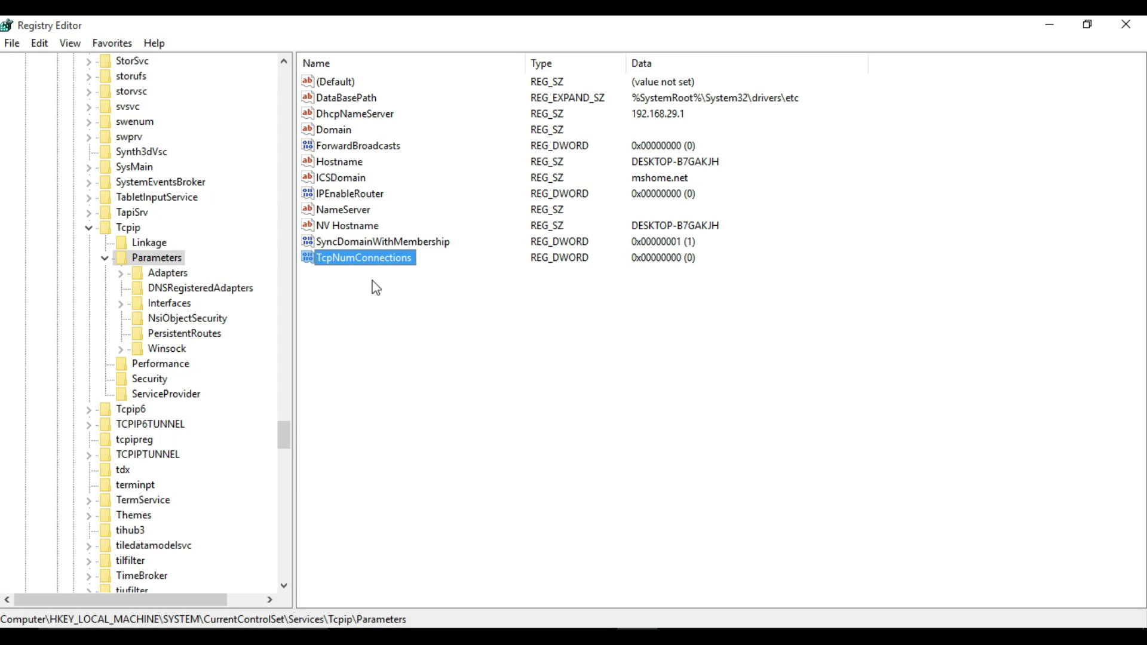
# Set the value data of TcpNumConnections to hexadecimal ffffffe
pyautogui.doubleClick(380, 259)
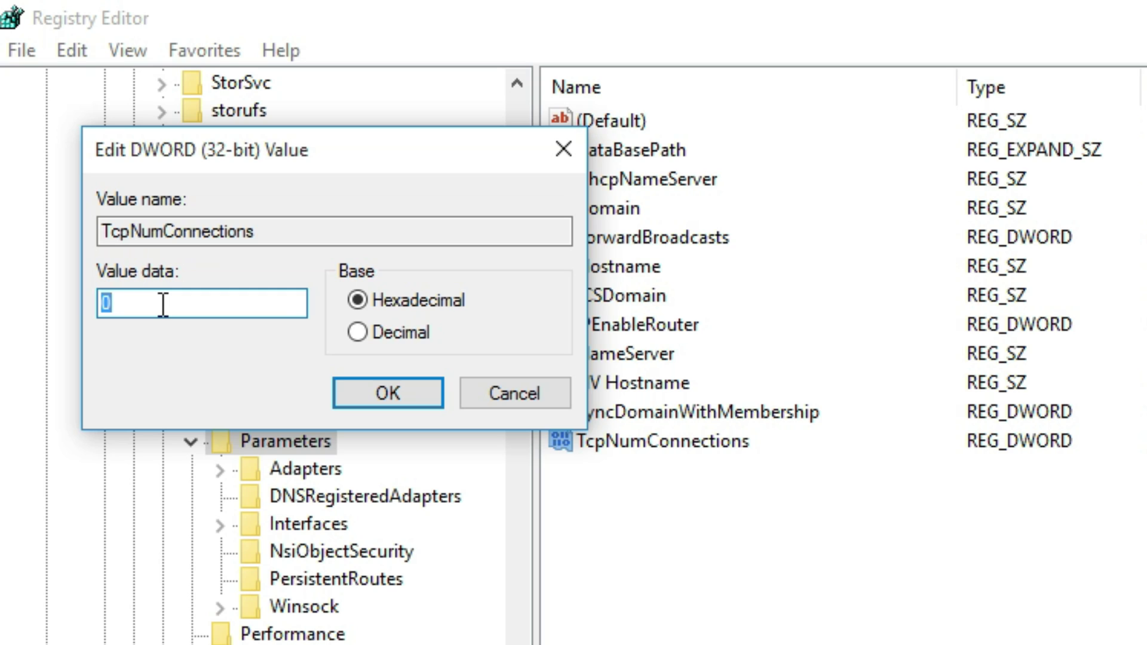
pyautogui.write('ffffffe')
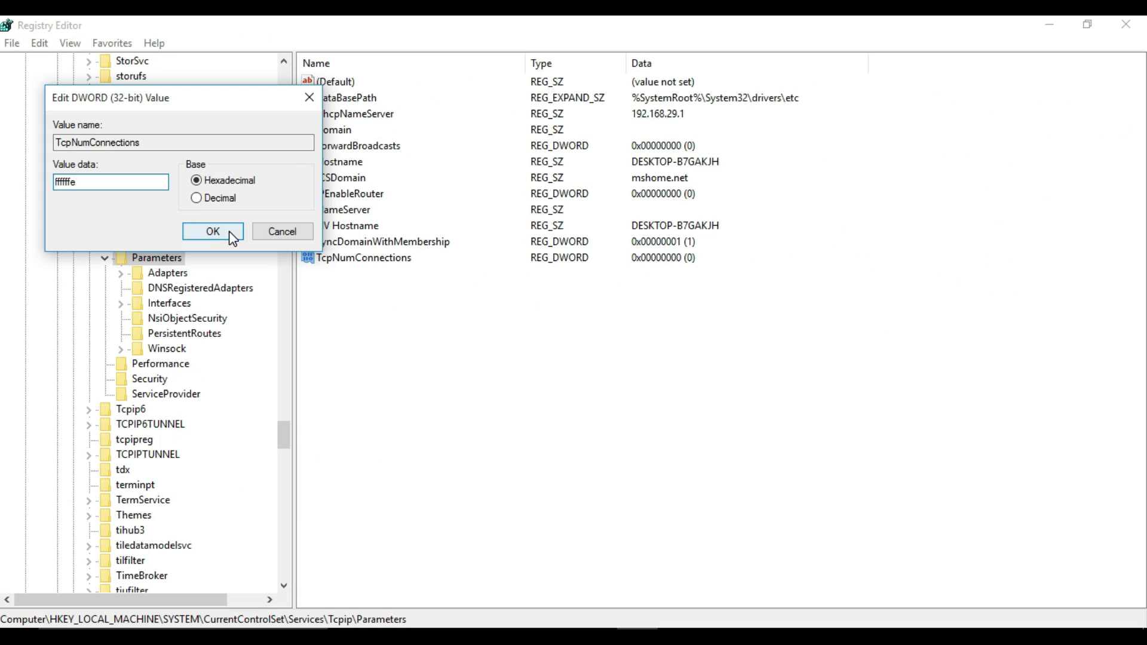
pyautogui.click(232, 237)
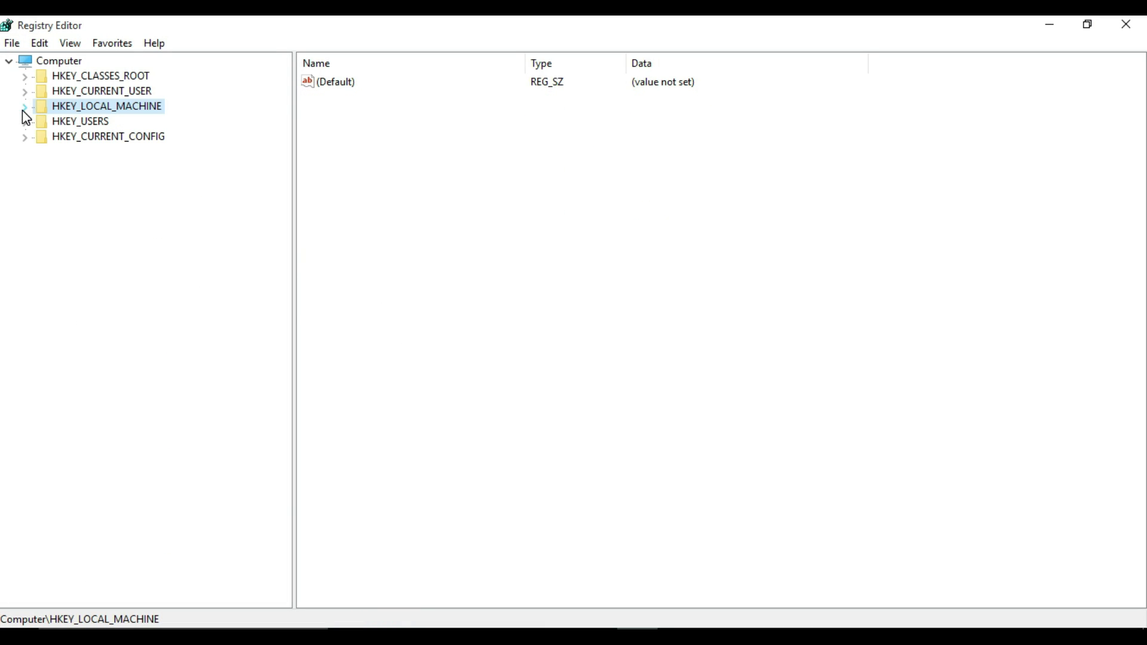
# Expand the registry tree down to the subkeys of HKEY_LOCAL_MACHINE\SYSTEM\CurrentControlSet\Services\Tcpip
pyautogui.click(24, 109)
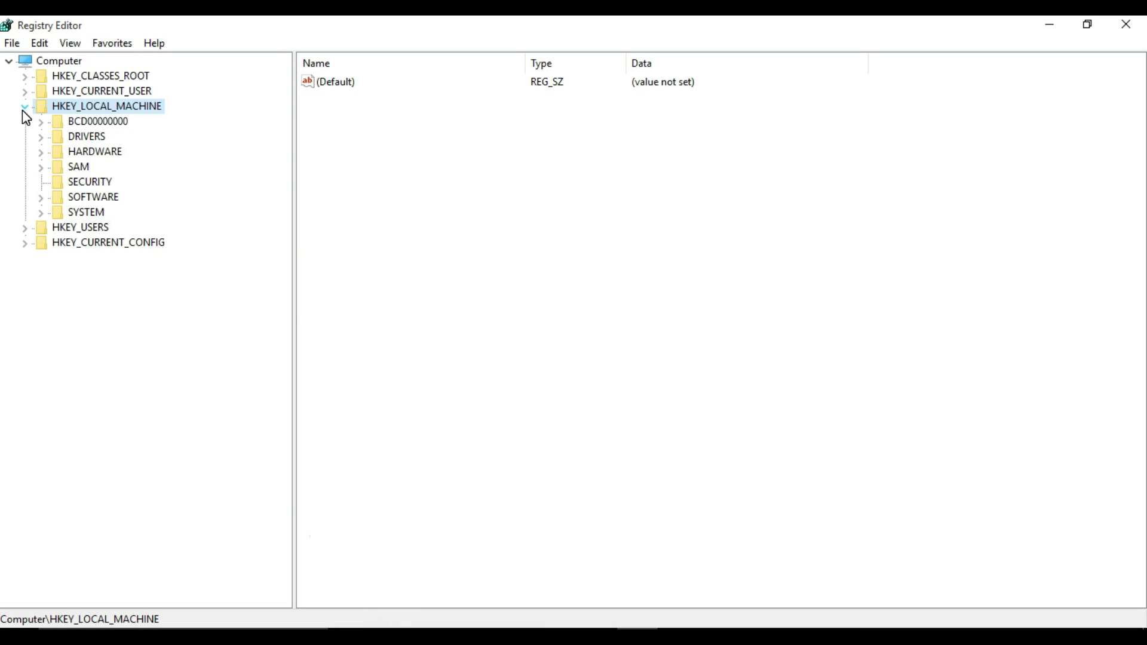
pyautogui.click(41, 213)
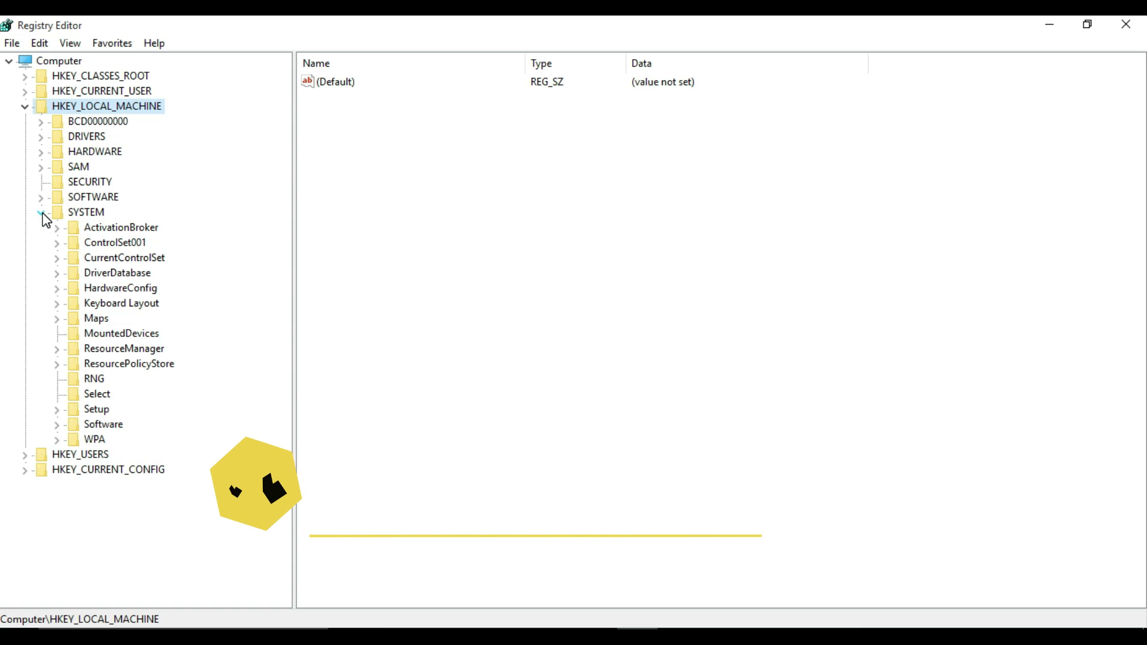
pyautogui.click(57, 261)
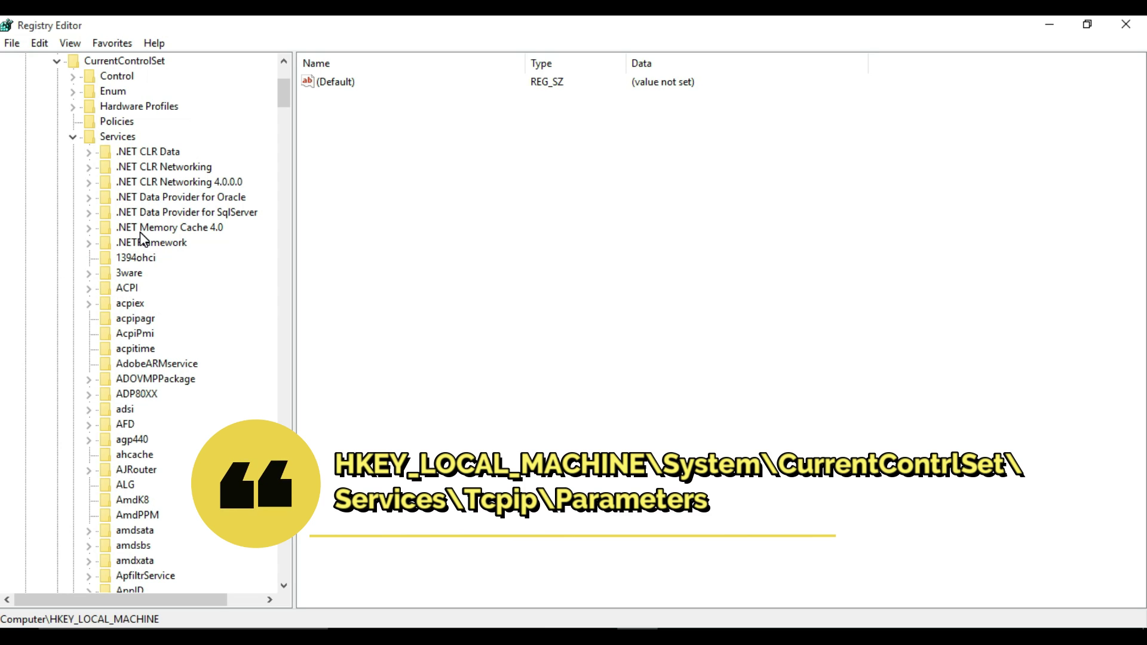
pyautogui.scroll(-20, 143, 239)
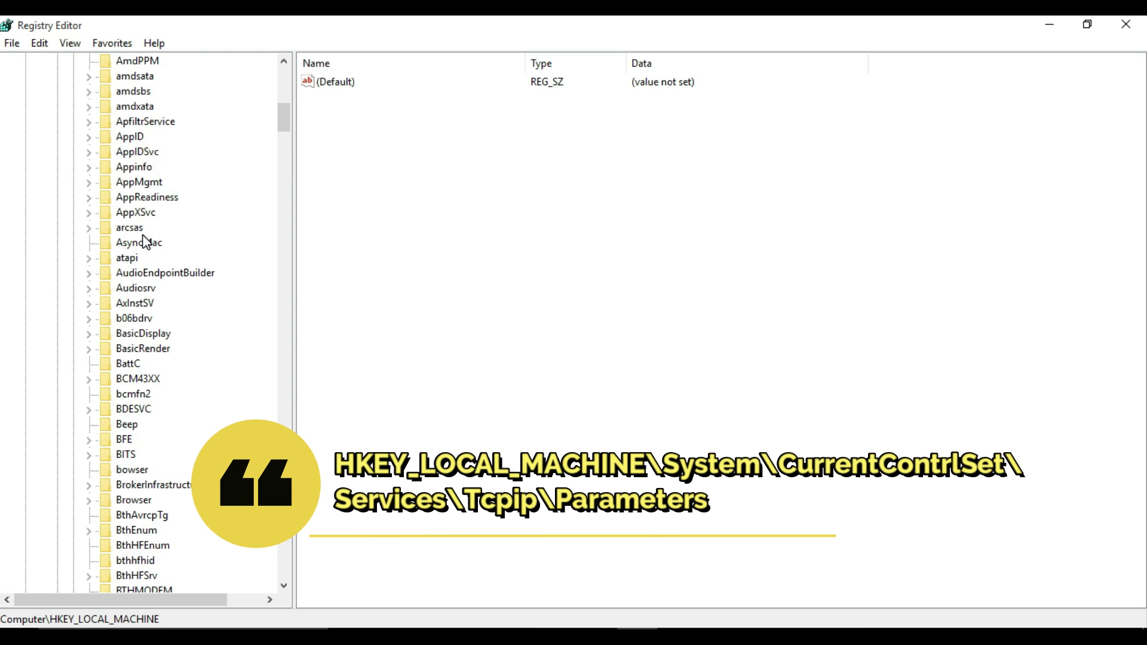
pyautogui.scroll(-20, 143, 242)
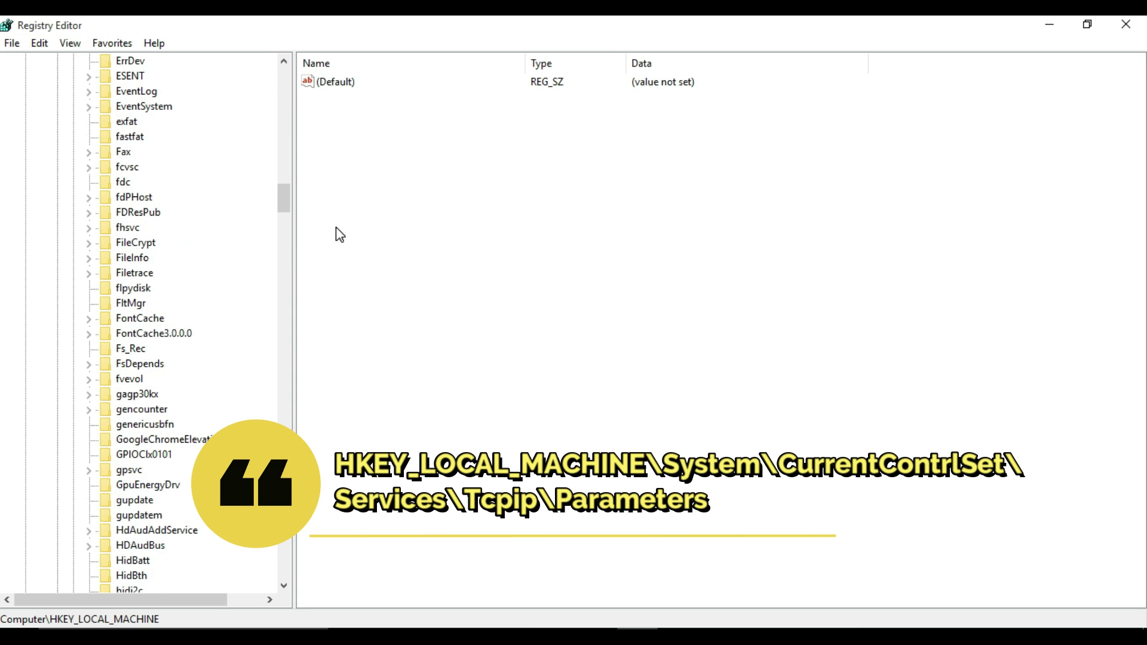
pyautogui.moveTo(289, 198); pyautogui.dragTo(280, 425)
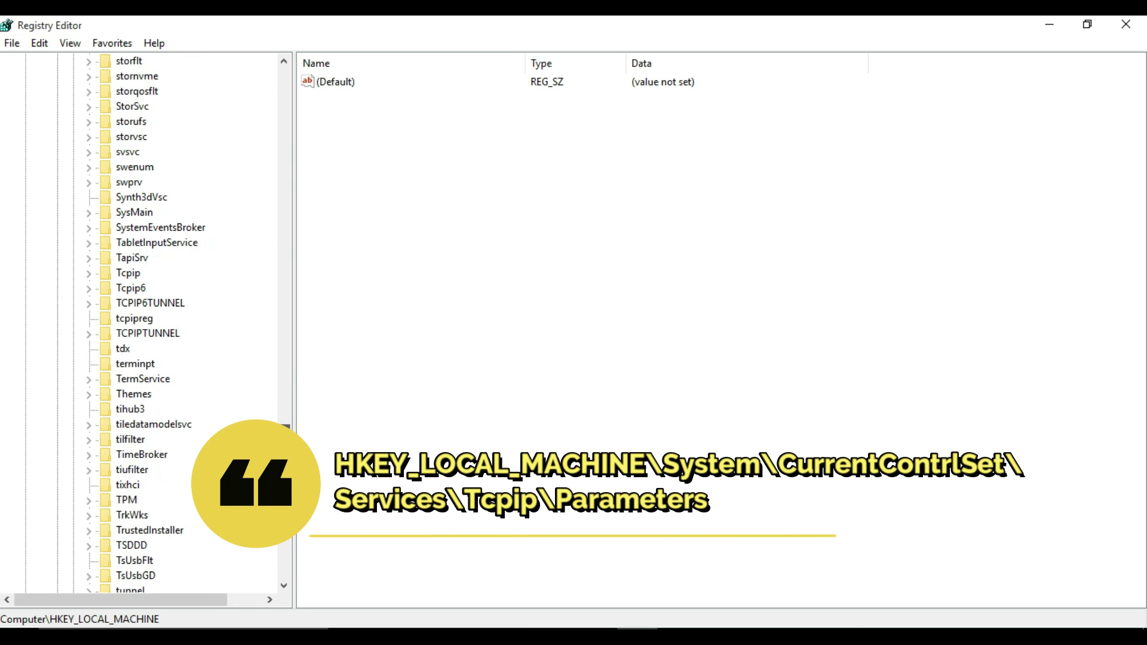
pyautogui.click(88, 274)
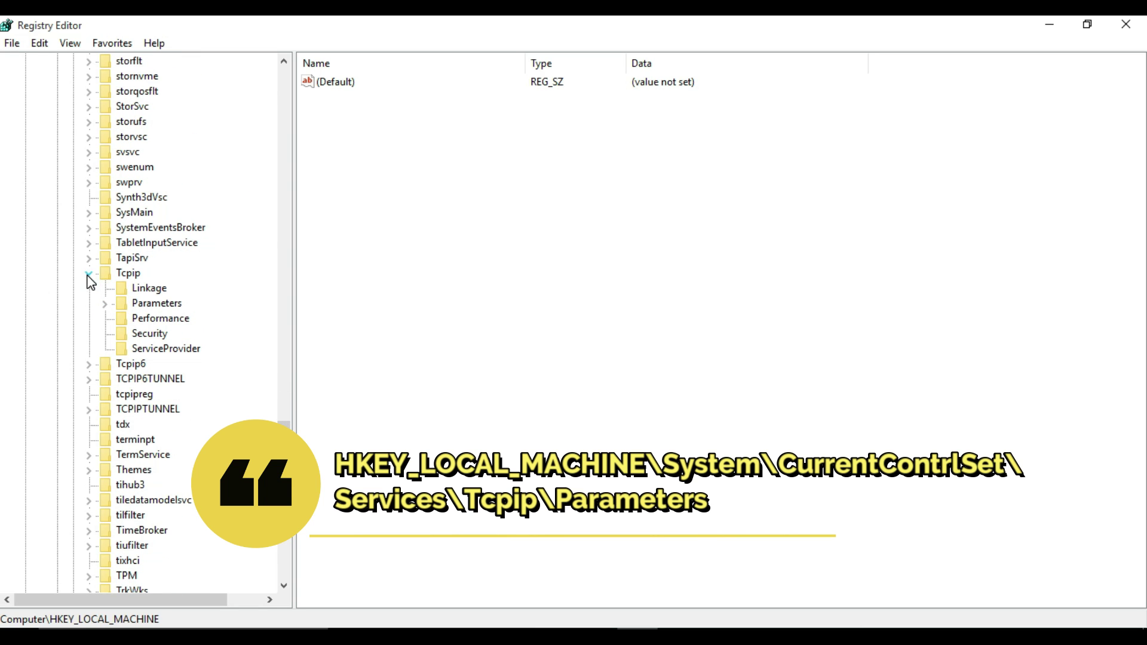
# Create a DWORD (32-bit) value named GlobalMaxTcpWindowSize in the Tcpip Parameters key
pyautogui.rightClick(144, 305)
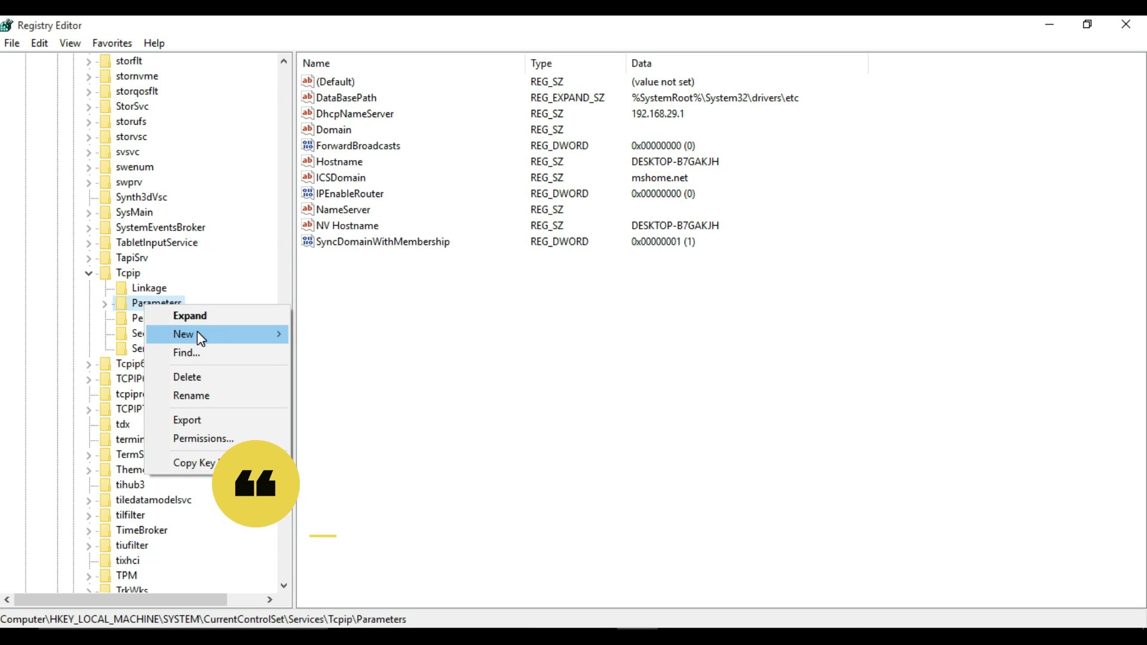
pyautogui.moveTo(272, 334)
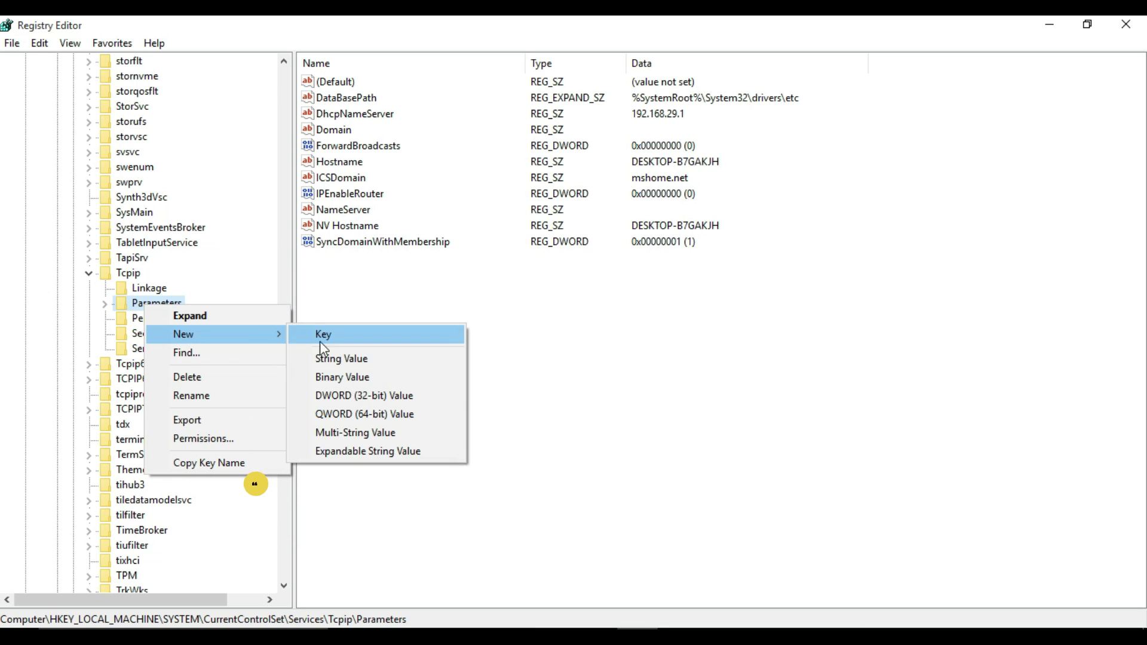
pyautogui.click(353, 395)
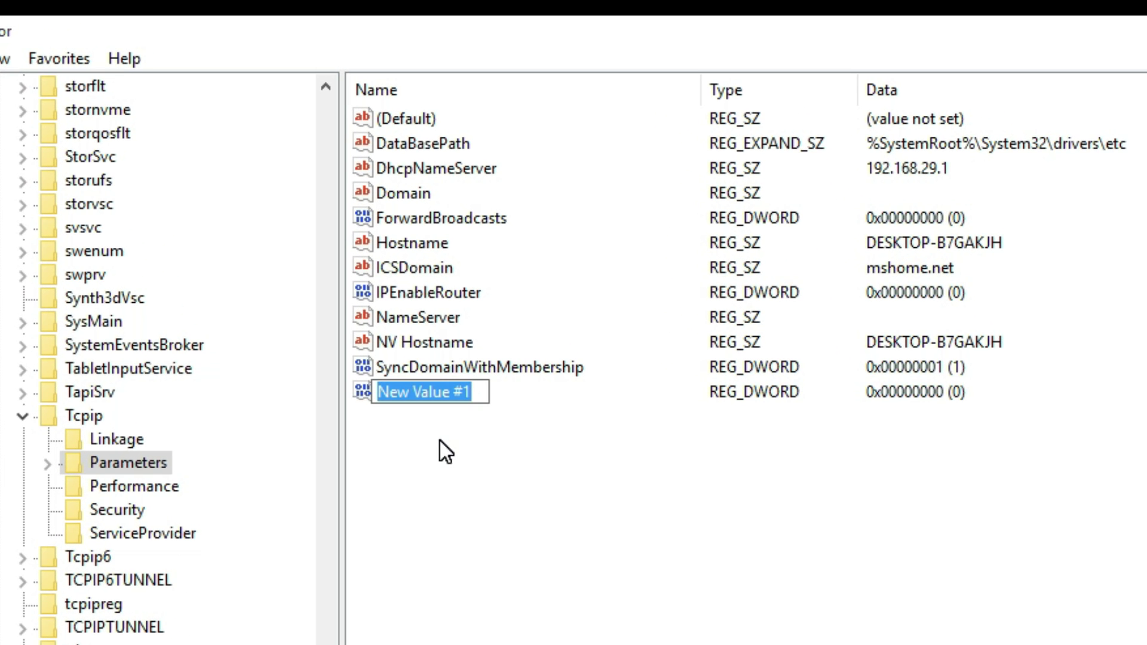
pyautogui.write('GlobalMaxTcpWindowSize')
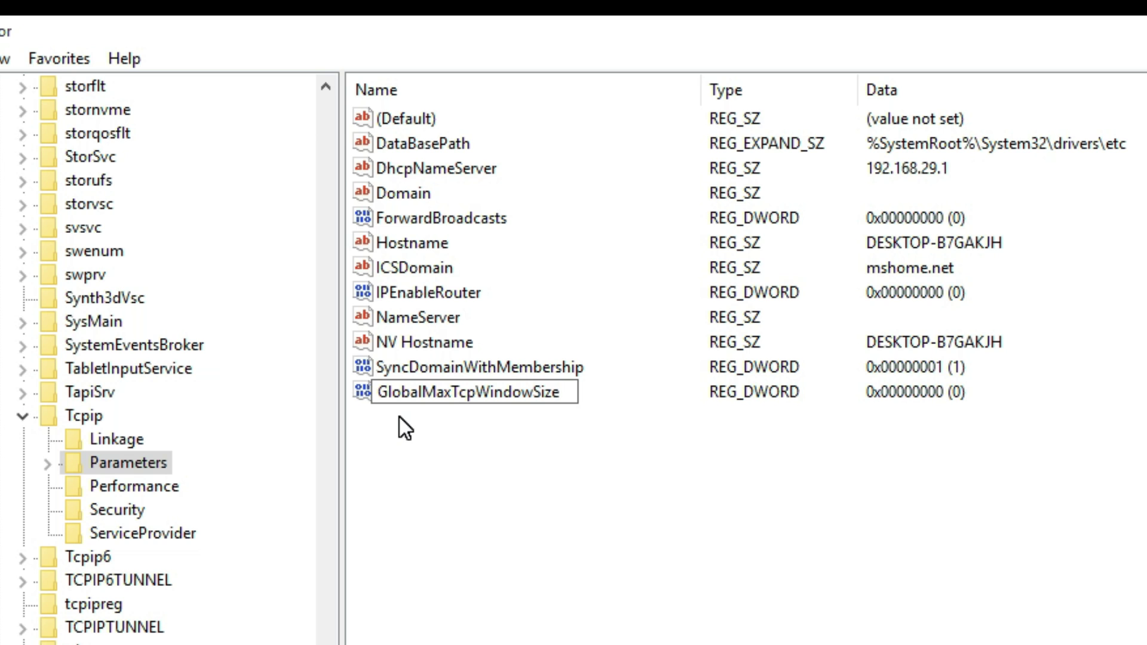
pyautogui.press('Return')
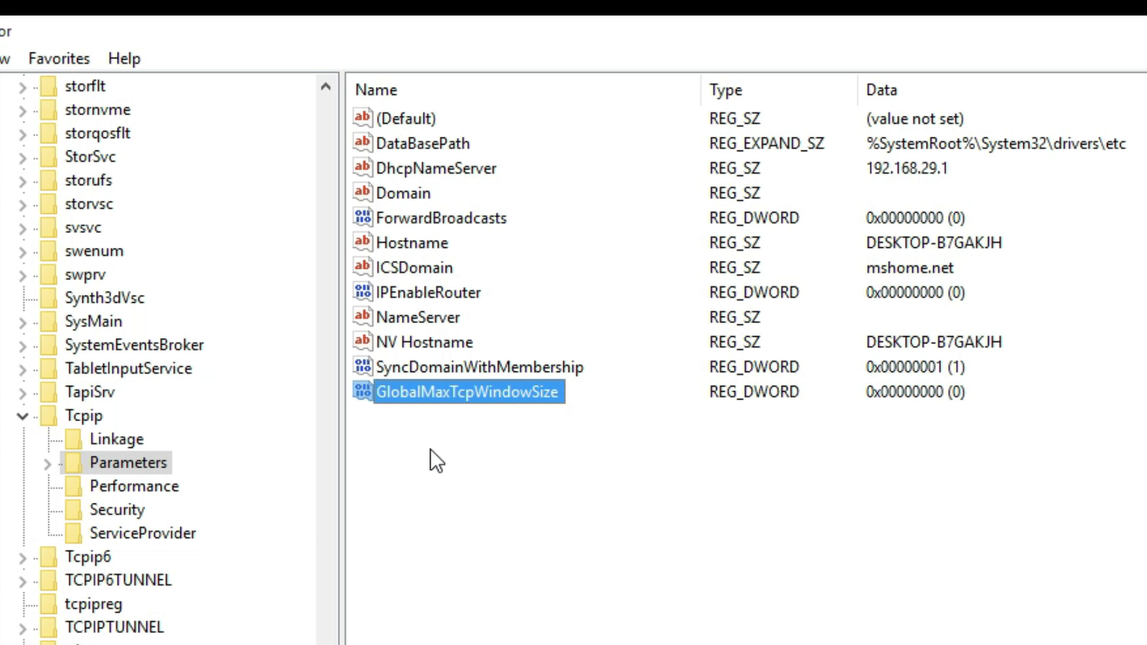
# Set the value data of GlobalMaxTcpWindowSize to hexadecimal 7fff
pyautogui.doubleClick(502, 393)
pyautogui.moveTo(203, 145); pyautogui.dragTo(377, 135)
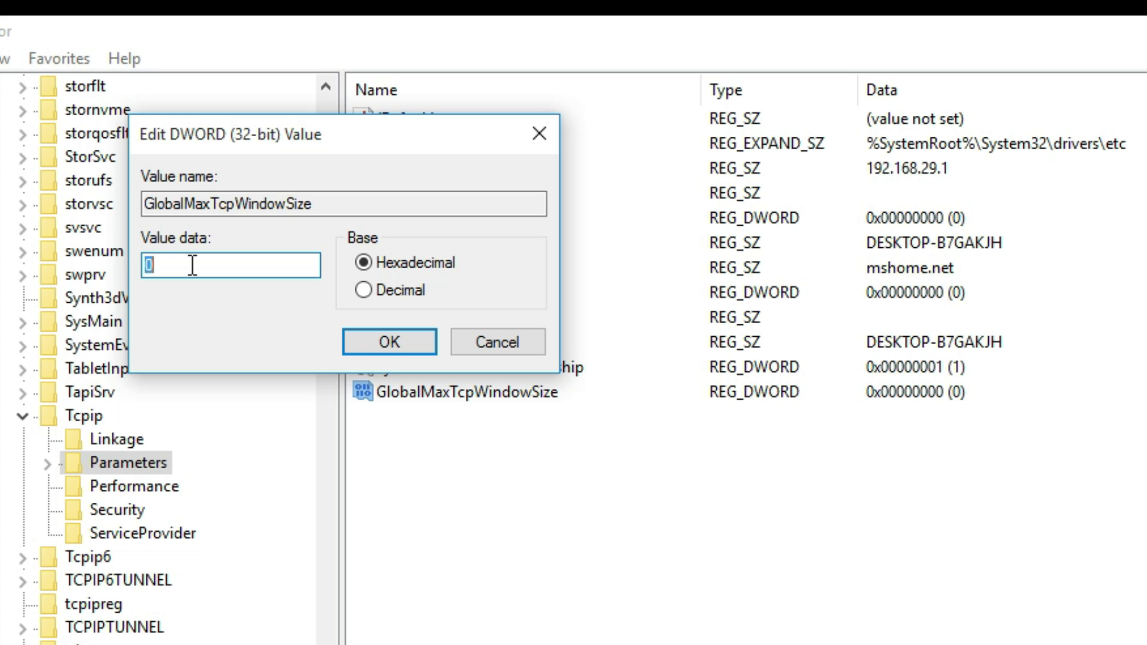
pyautogui.write('7fff')
pyautogui.click(356, 278)
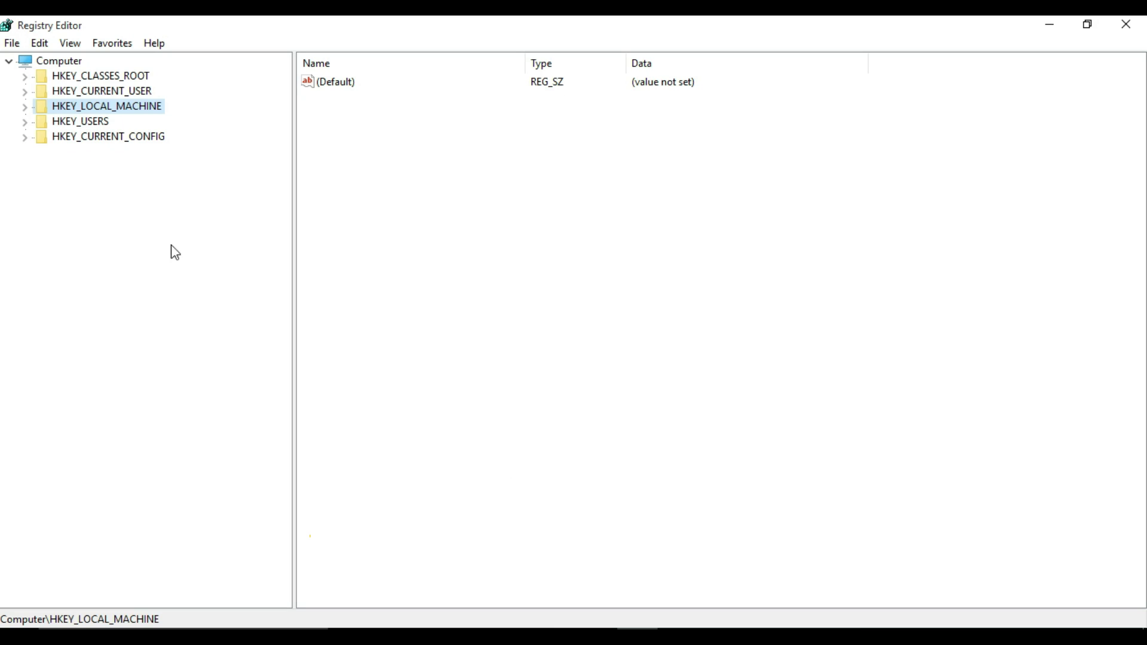
# Expand the registry tree down to the subkeys of HKEY_LOCAL_MACHINE\SOFTWARE\Microsoft\Windows NT\CurrentVersion
pyautogui.click(24, 108)
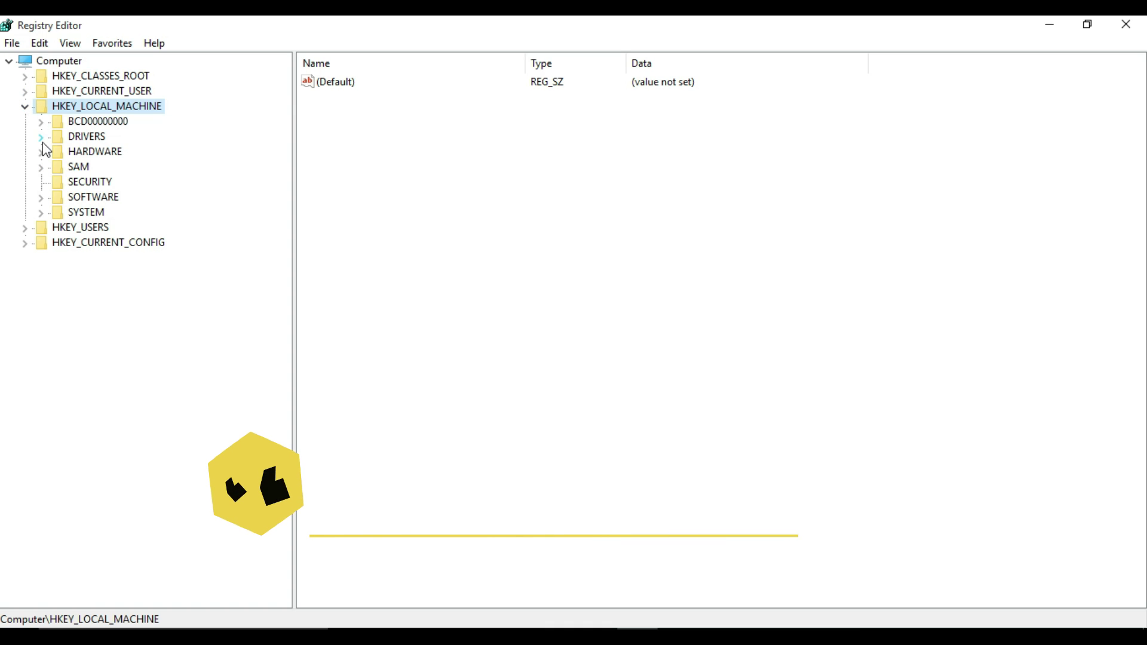
pyautogui.click(41, 199)
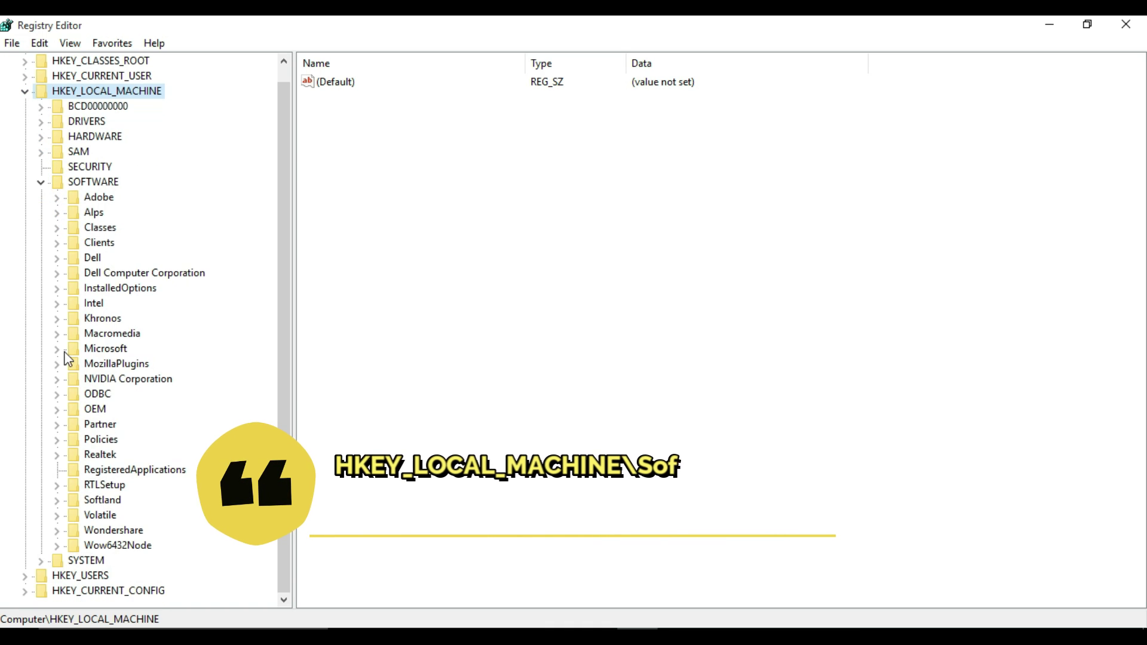
pyautogui.click(58, 351)
pyautogui.scroll(-13, 98, 356)
pyautogui.scroll(-20, 99, 355)
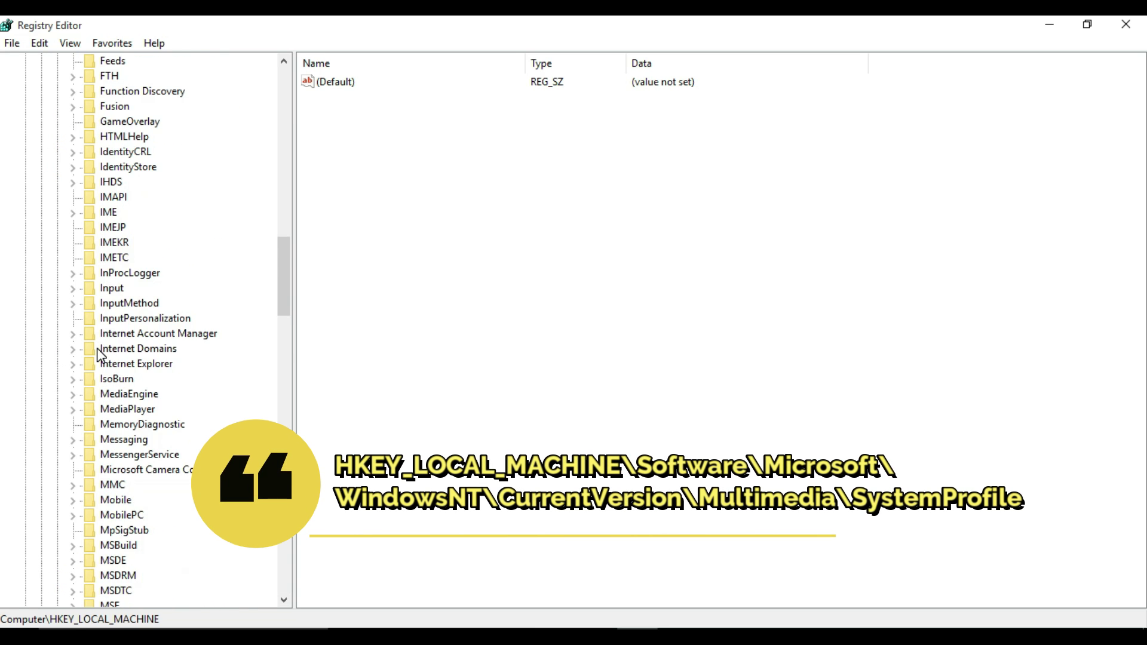
pyautogui.scroll(-16, 100, 356)
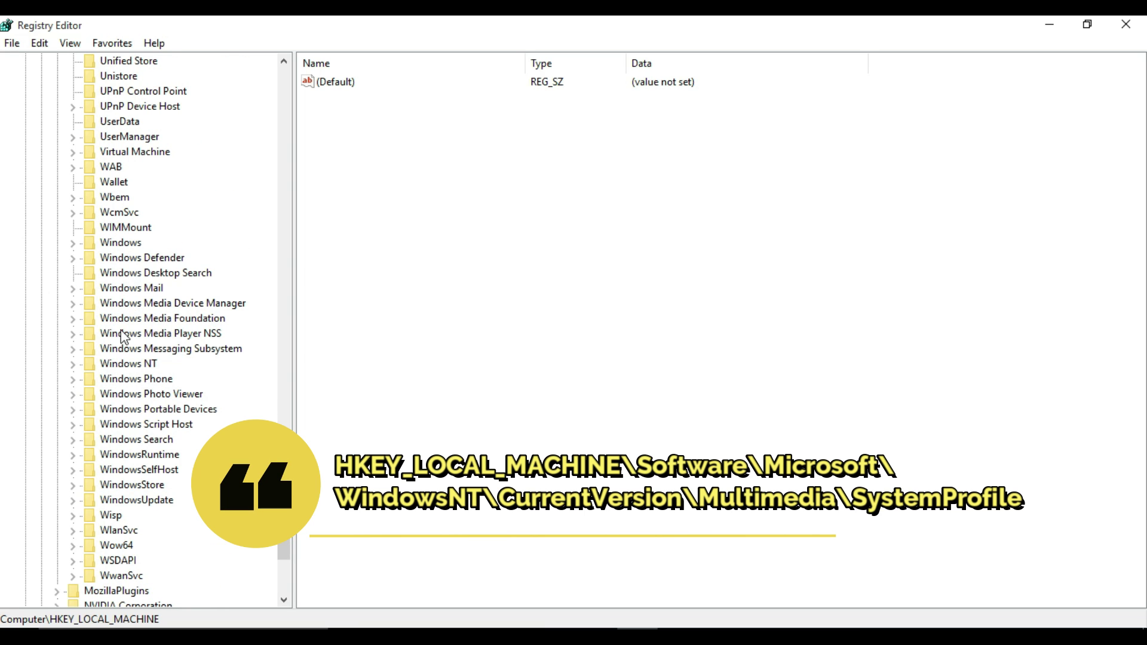
pyautogui.click(73, 366)
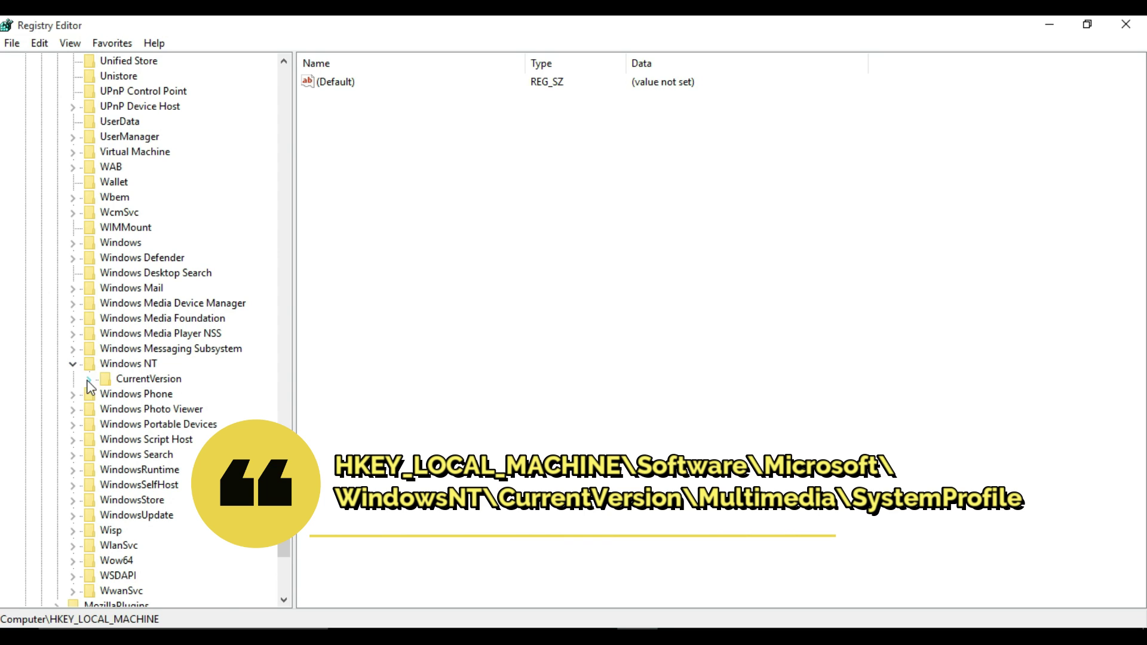
pyautogui.click(86, 380)
# Open the SystemProfile key under Multimedia in the Windows NT CurrentVersion branch
pyautogui.scroll(-20, 196, 353)
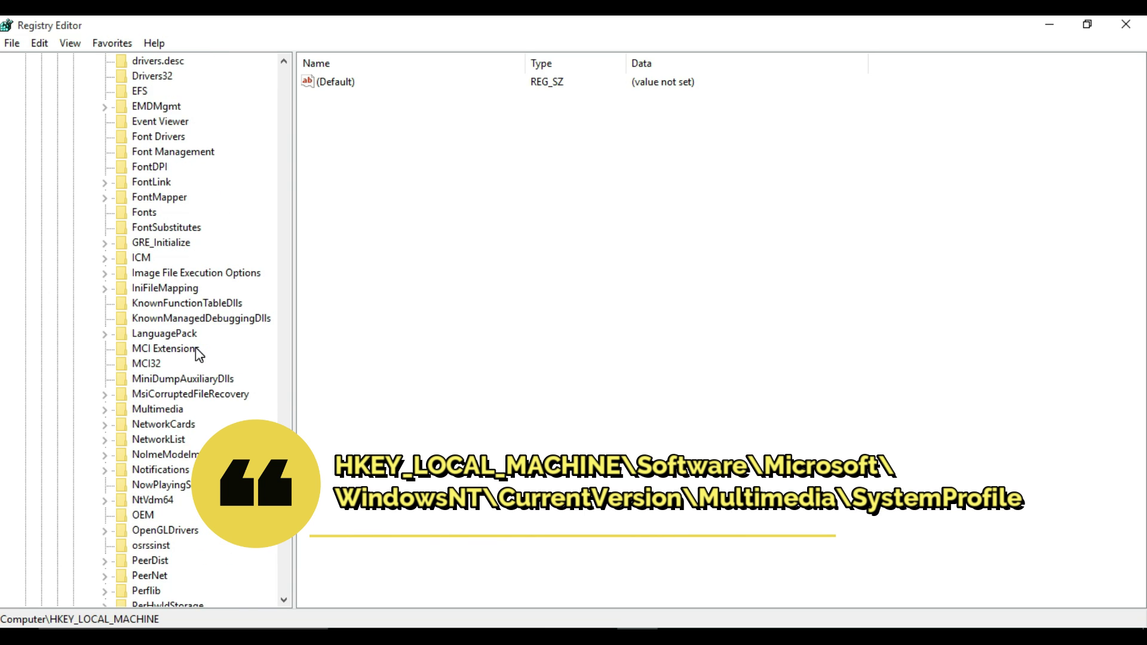
pyautogui.scroll(-7, 196, 349)
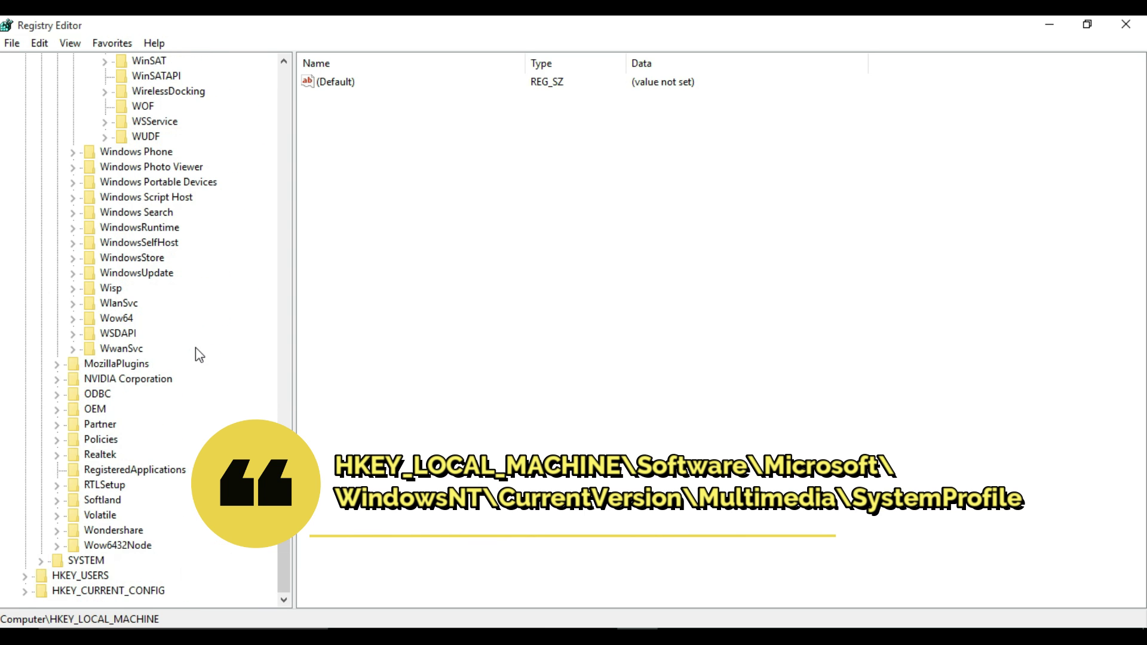
pyautogui.scroll(8, 196, 348)
pyautogui.scroll(11, 198, 351)
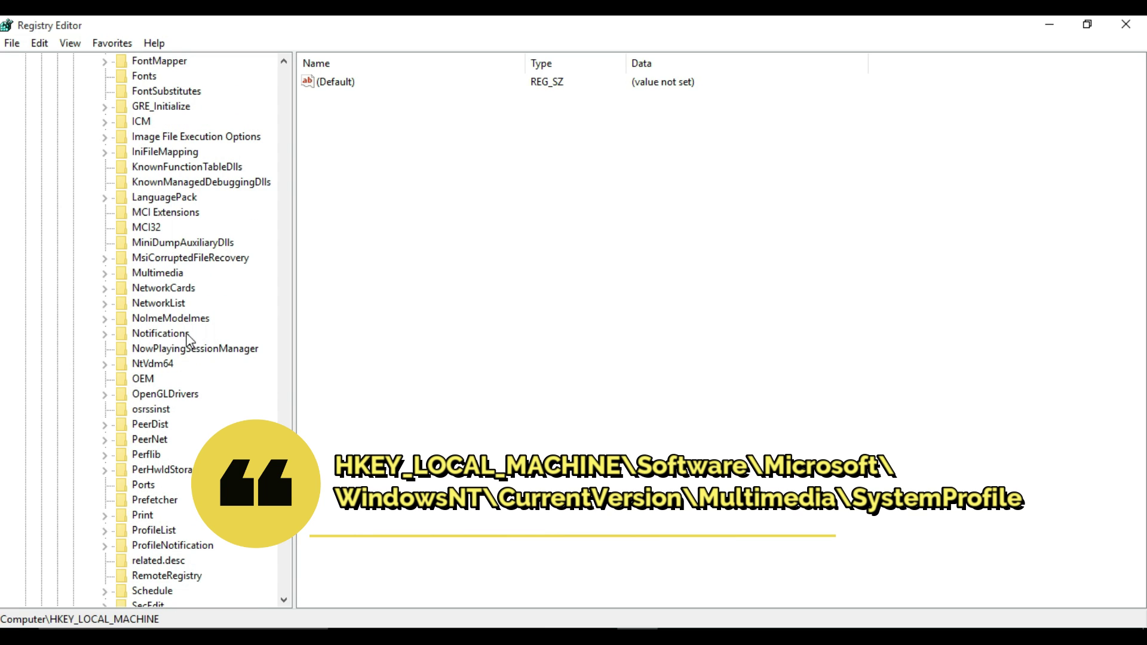
pyautogui.click(106, 274)
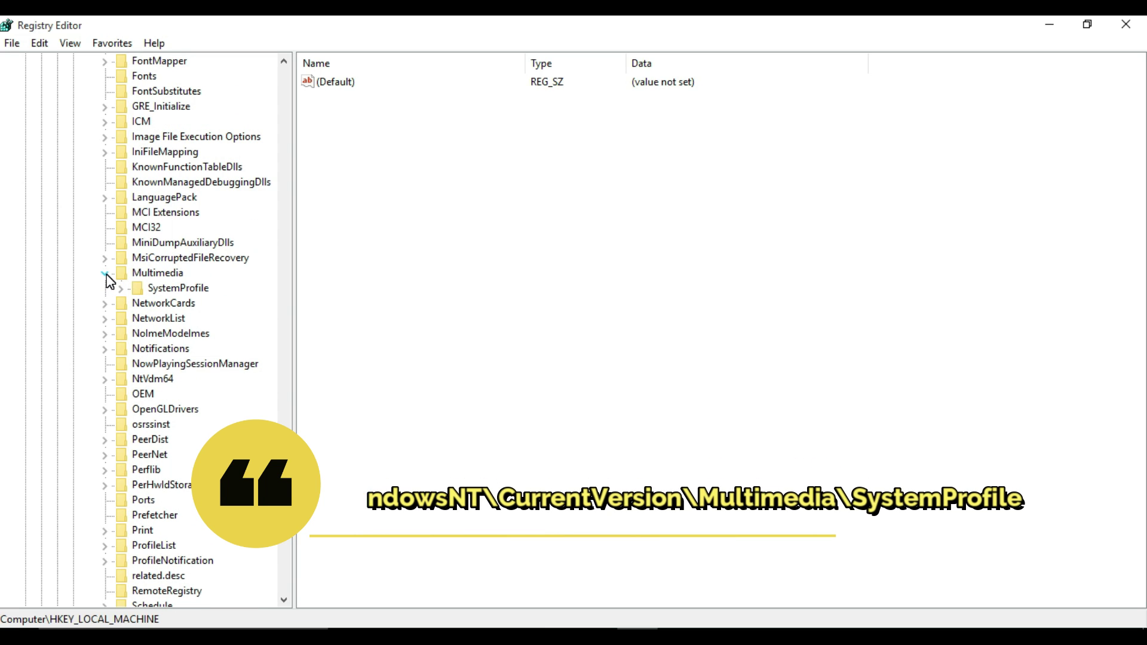
pyautogui.click(167, 288)
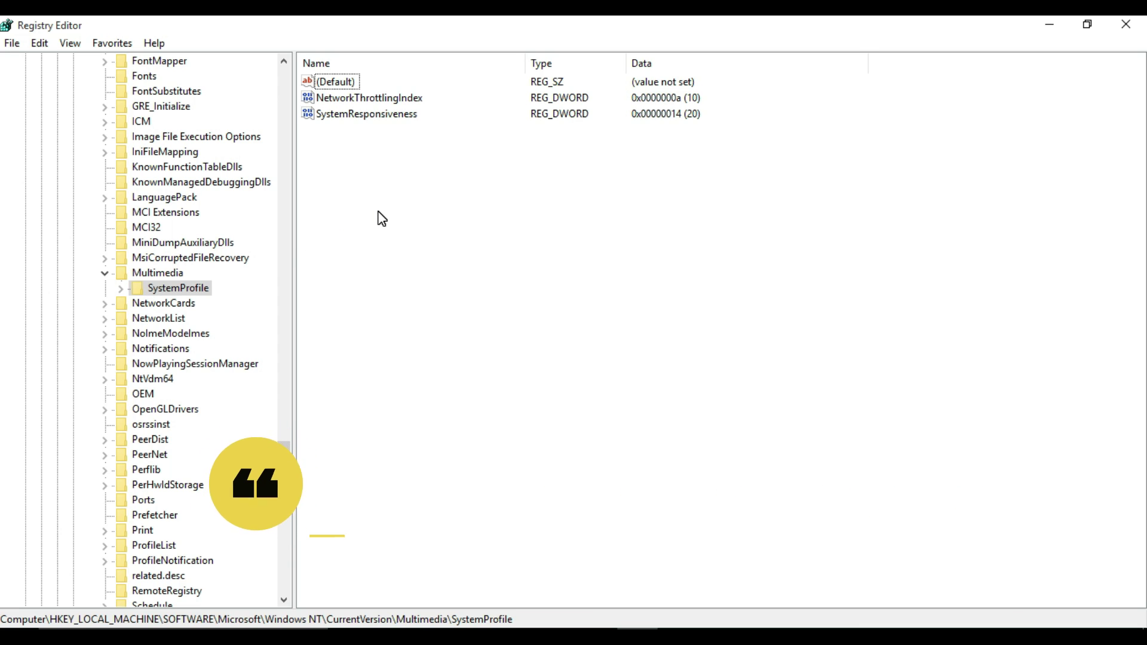
pyautogui.click(404, 104)
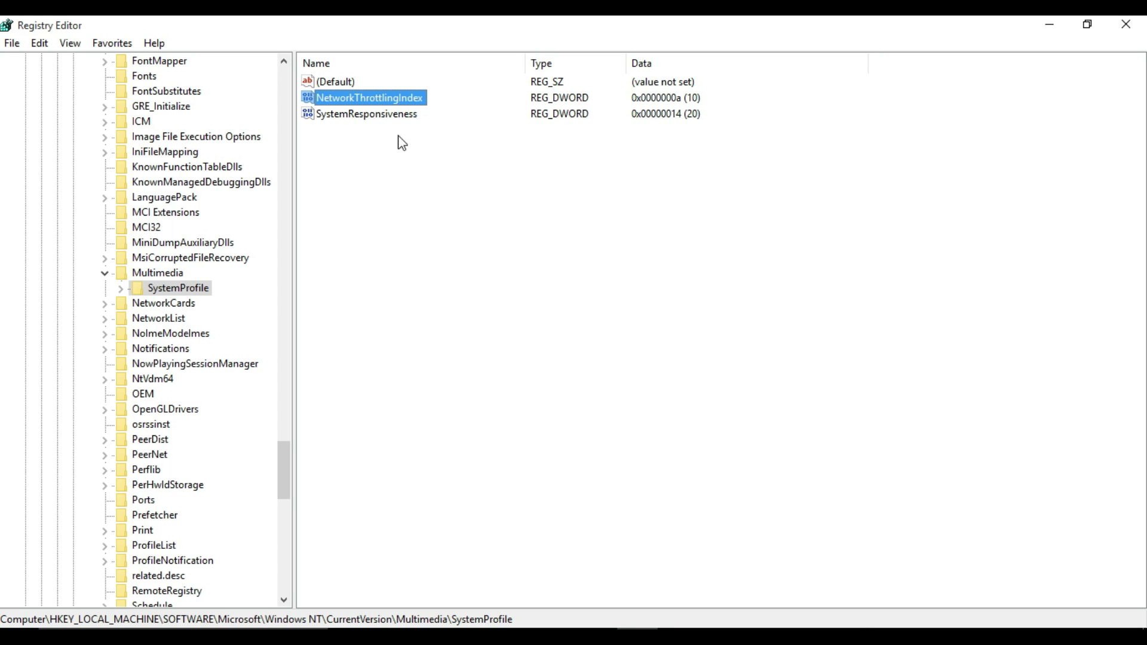
pyautogui.rightClick(200, 293)
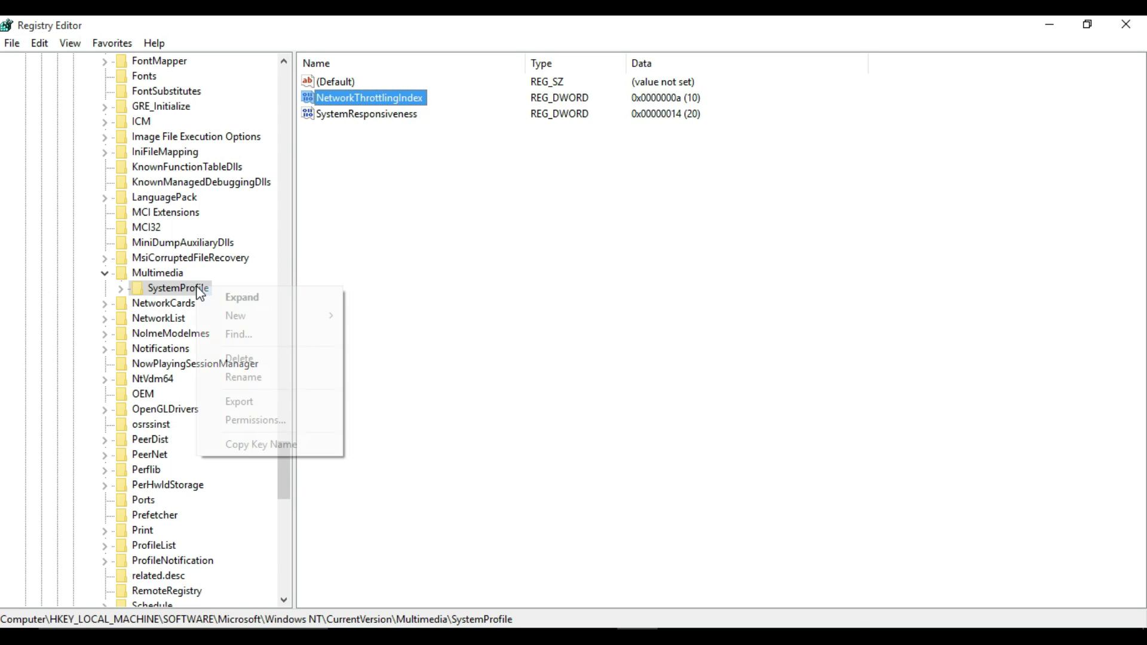
pyautogui.moveTo(257, 316)
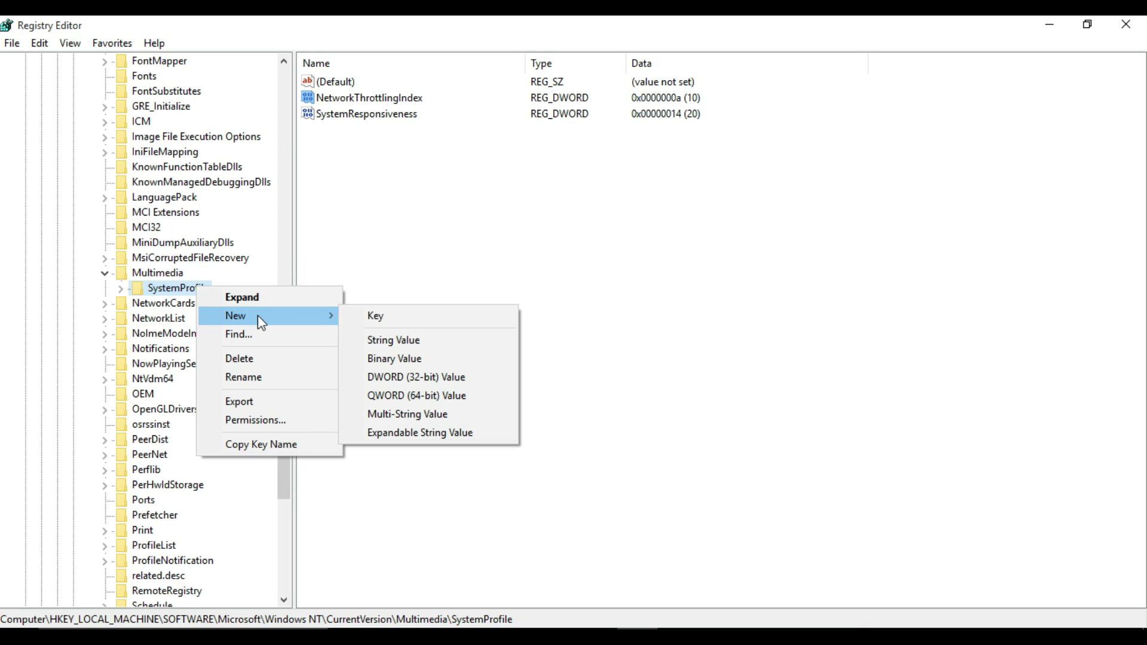
pyautogui.click(409, 381)
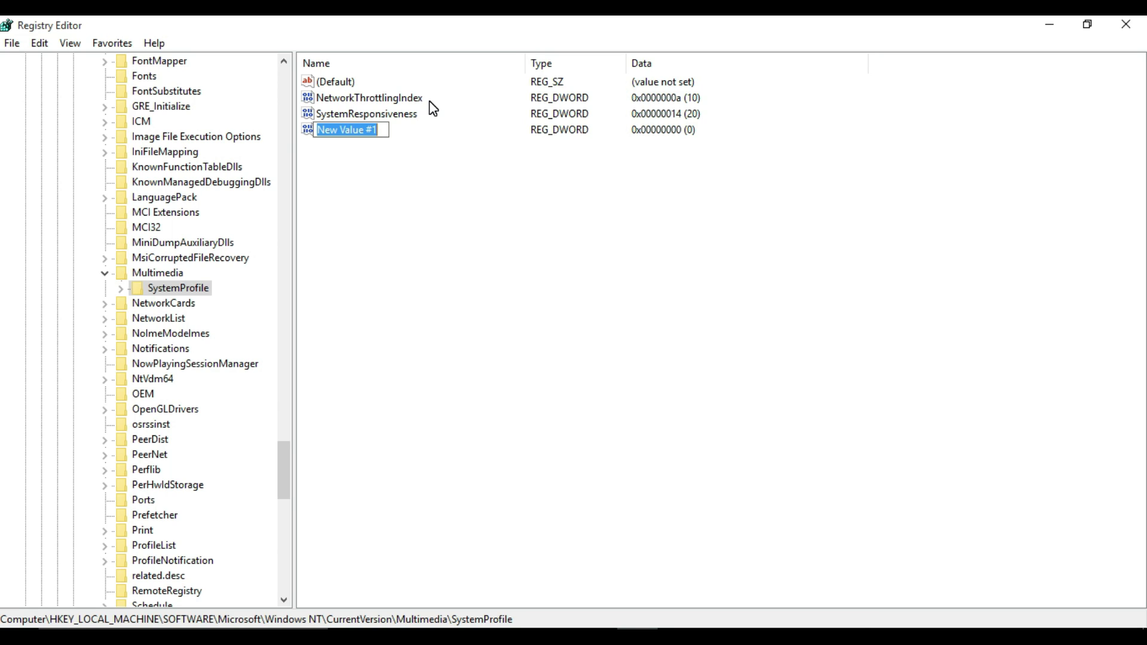
pyautogui.press('Return')
pyautogui.rightClick(360, 128)
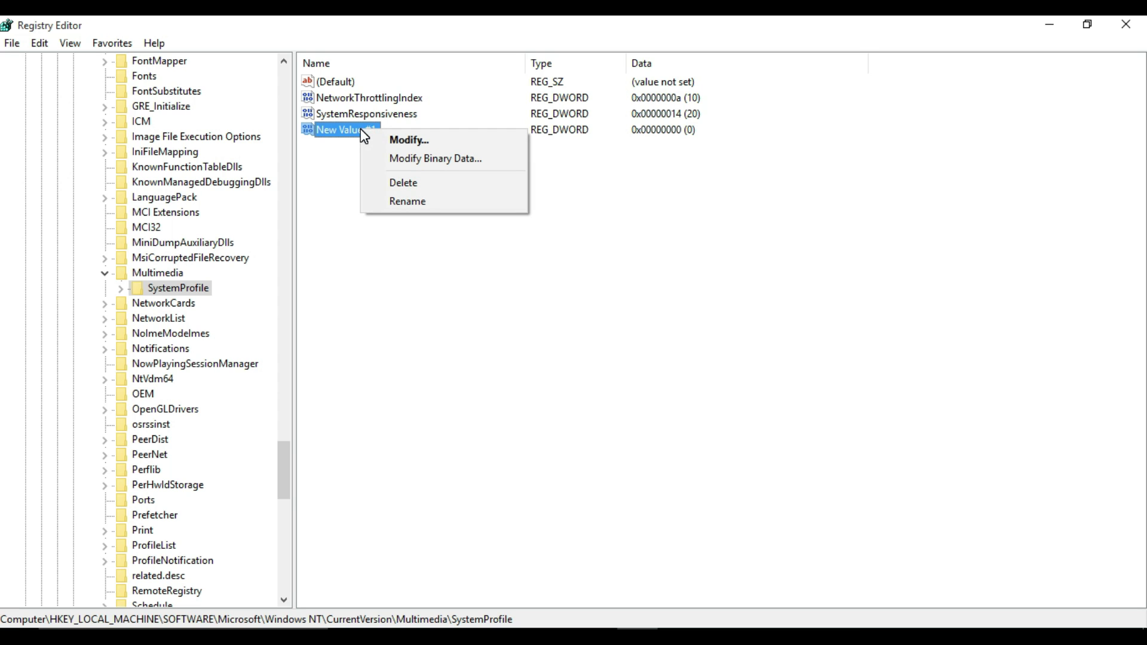
pyautogui.click(396, 184)
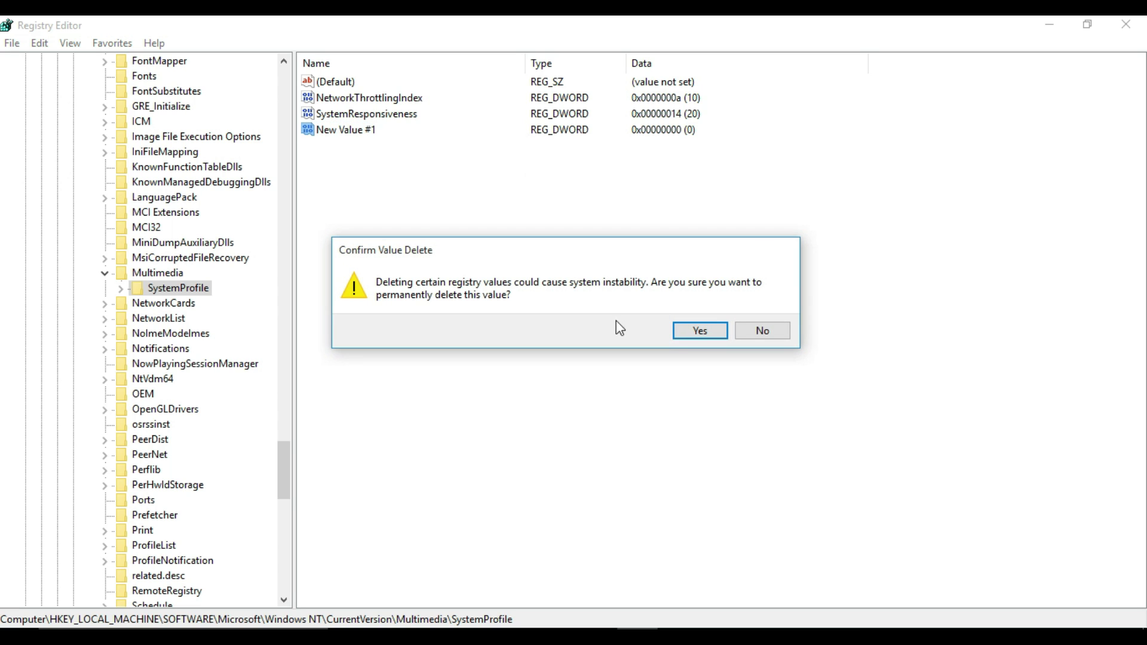
pyautogui.click(687, 333)
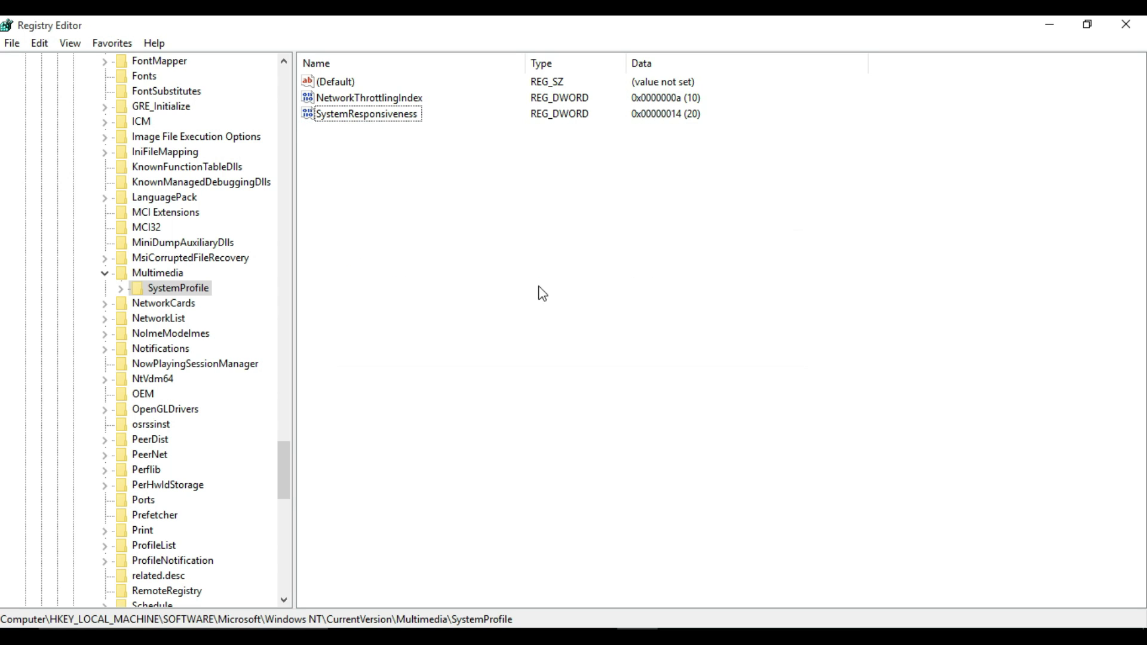
# Set the value data of NetworkThrottlingIndex in the SystemProfile key to hexadecimal ffffffff
pyautogui.doubleClick(374, 97)
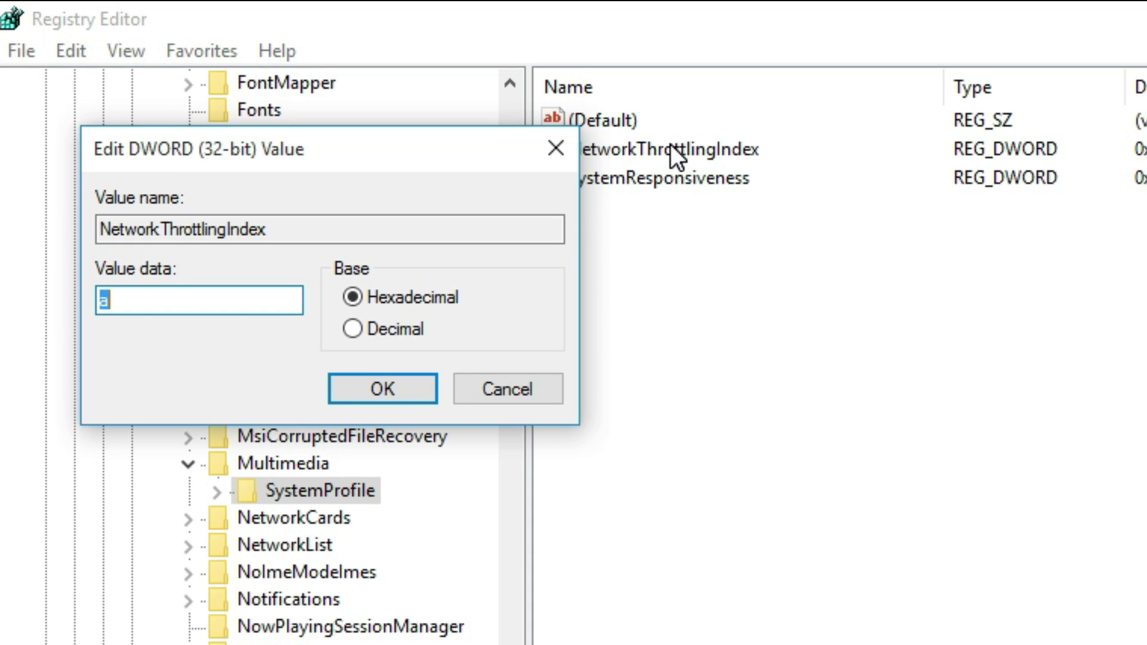
pyautogui.write('ffffffff')
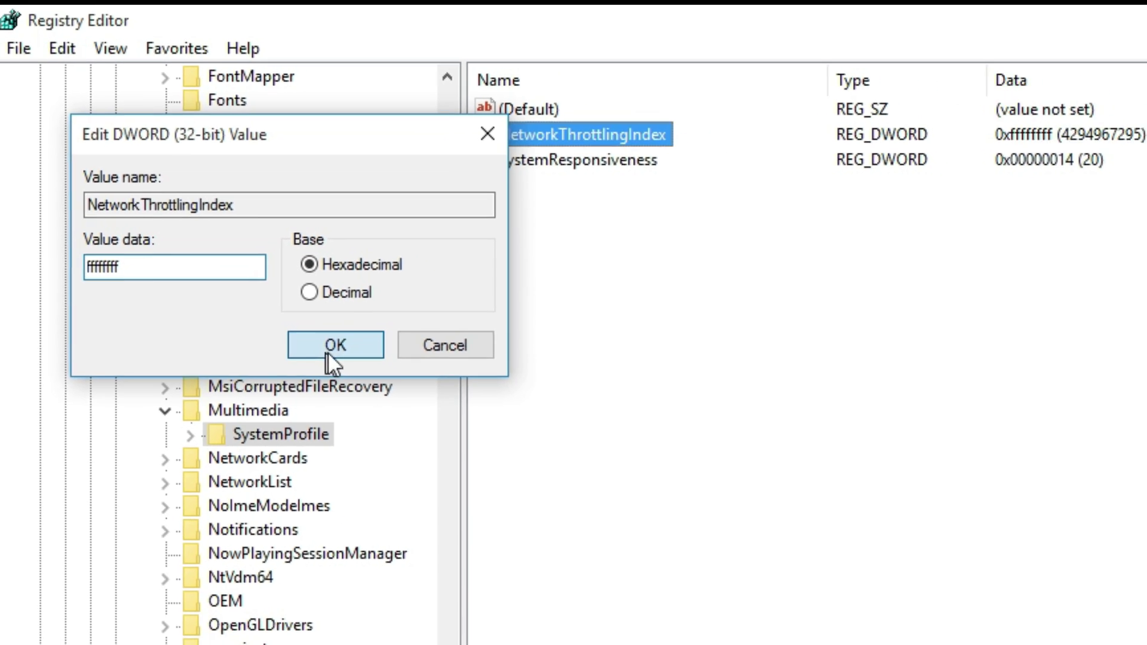
pyautogui.click(328, 357)
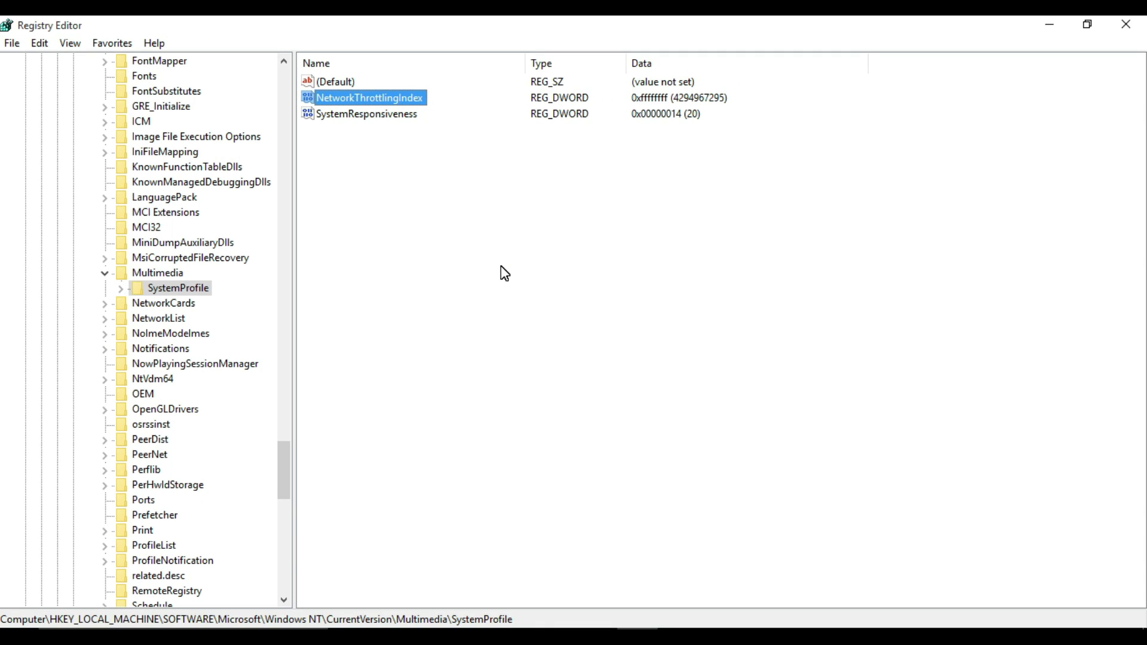